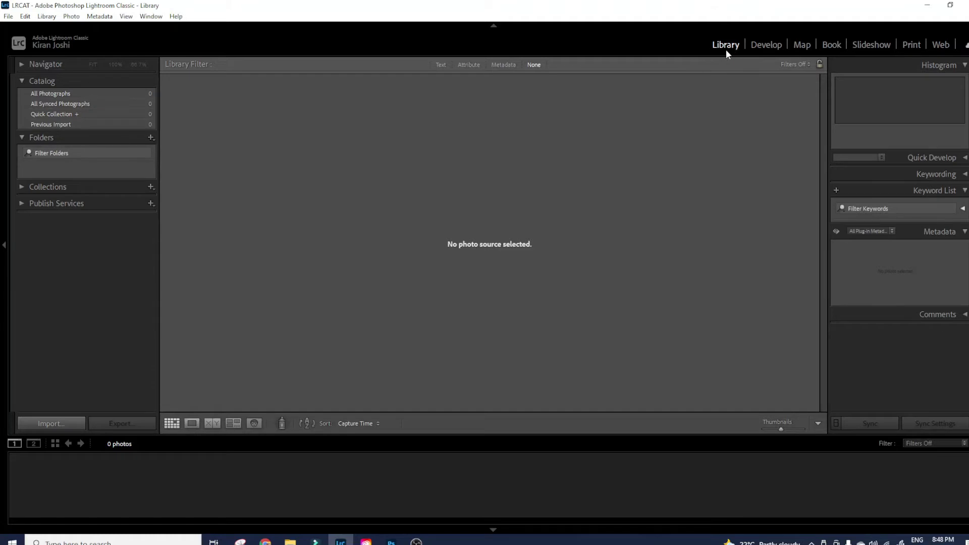
click(759, 45)
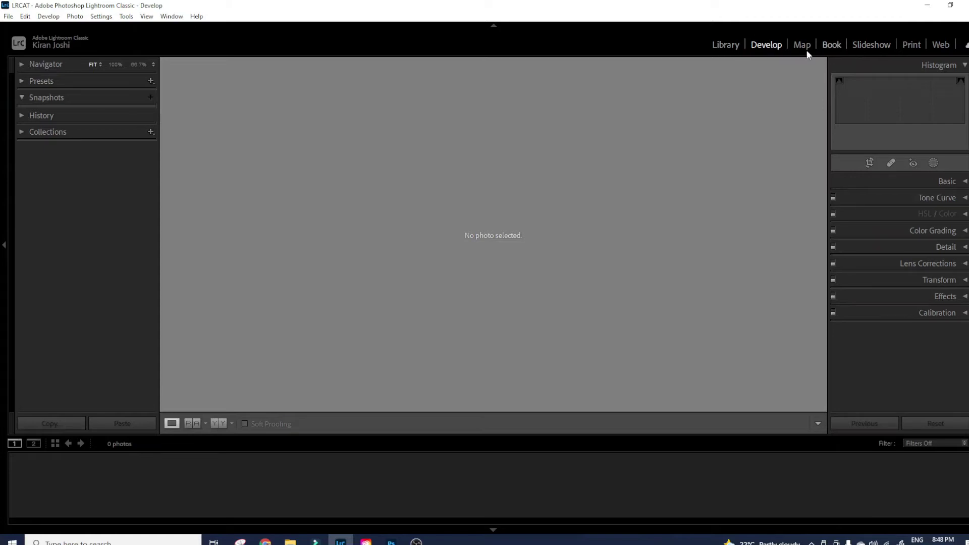
click(732, 46)
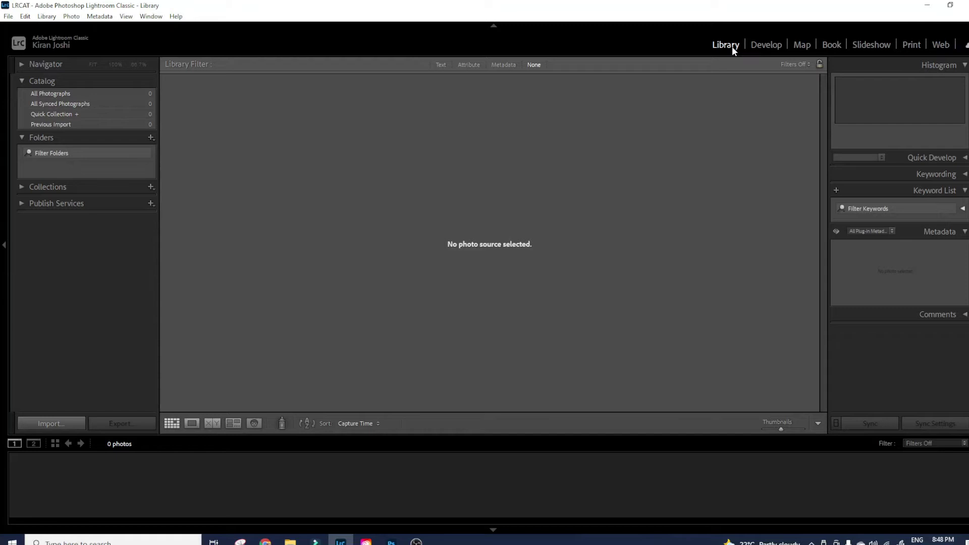
click(48, 415)
click(9, 17)
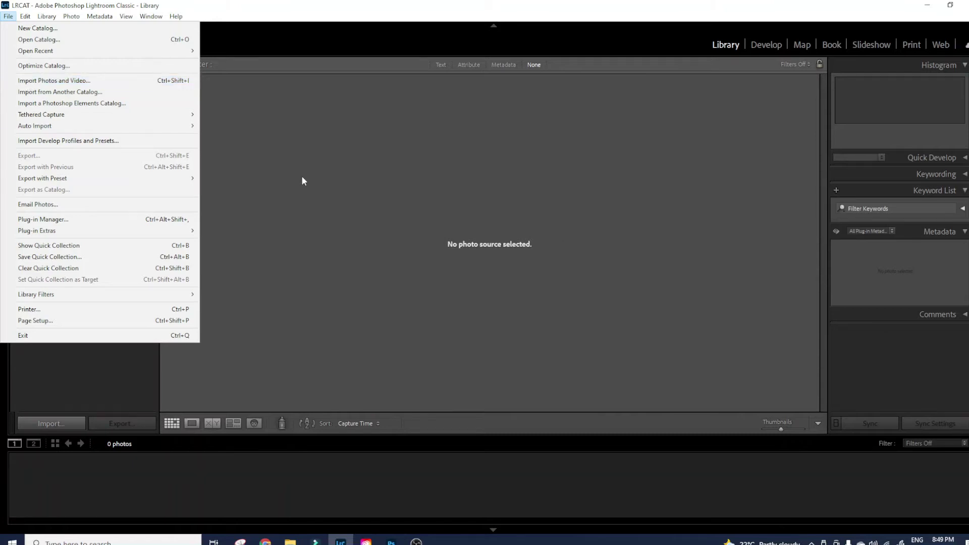
click(374, 225)
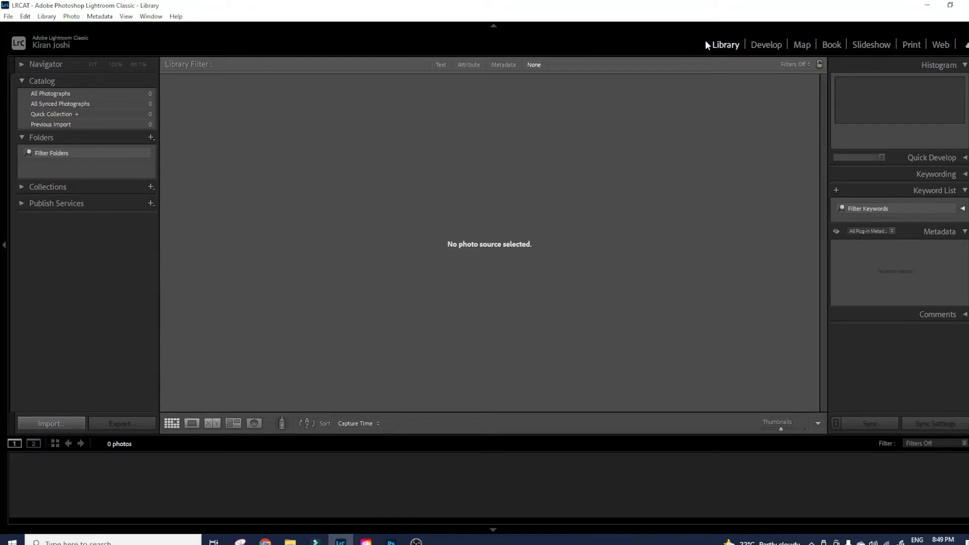
From the Develop module, open the photo and video import window in its expanded view and collapse the Destination settings
click(767, 45)
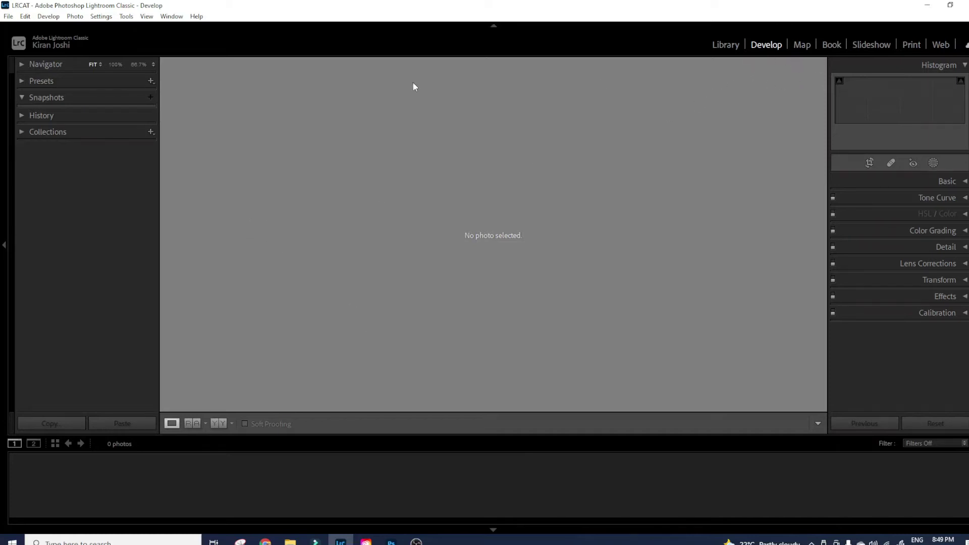
click(8, 16)
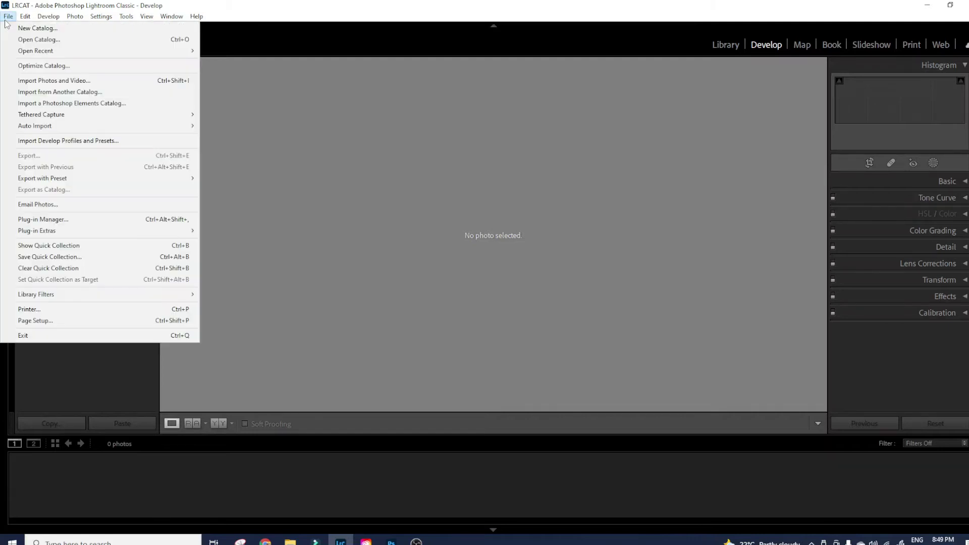
click(22, 82)
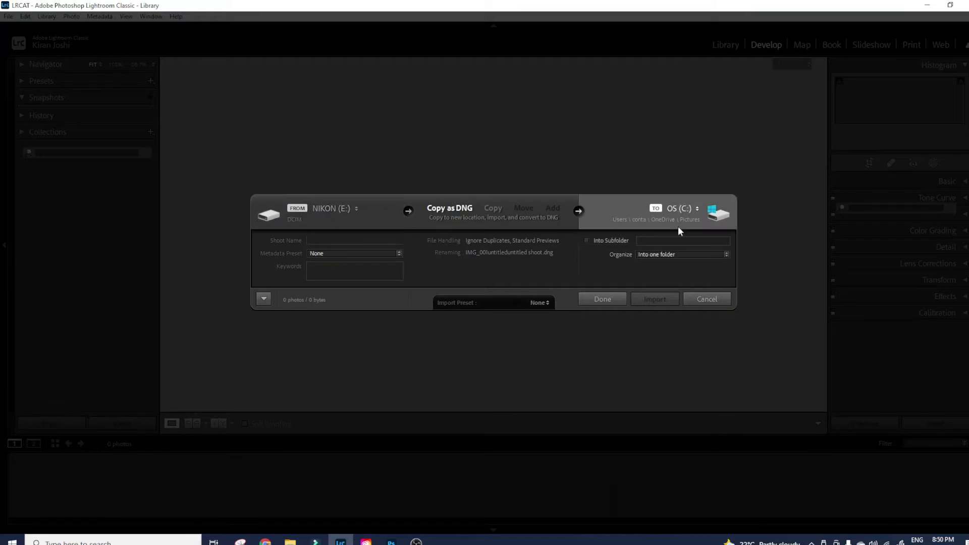
click(262, 300)
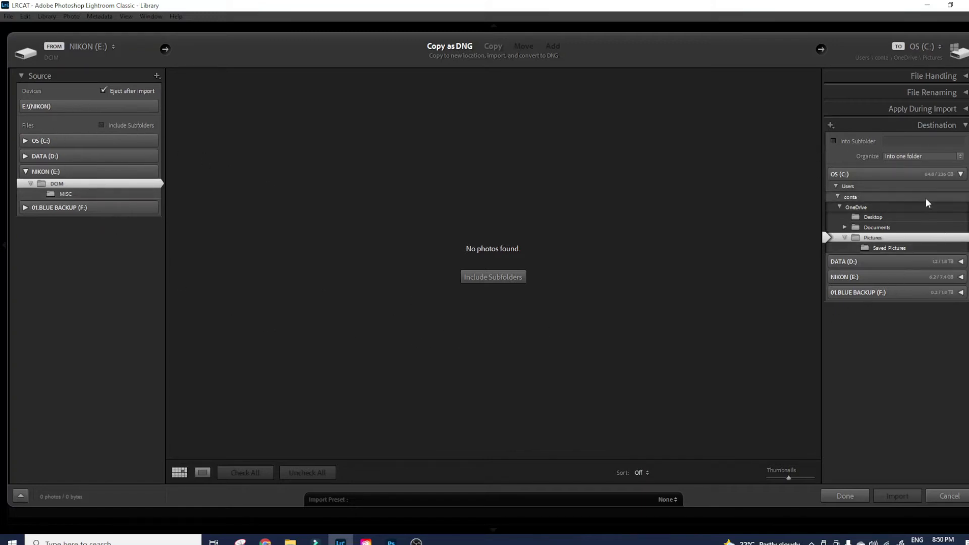
click(962, 174)
click(886, 125)
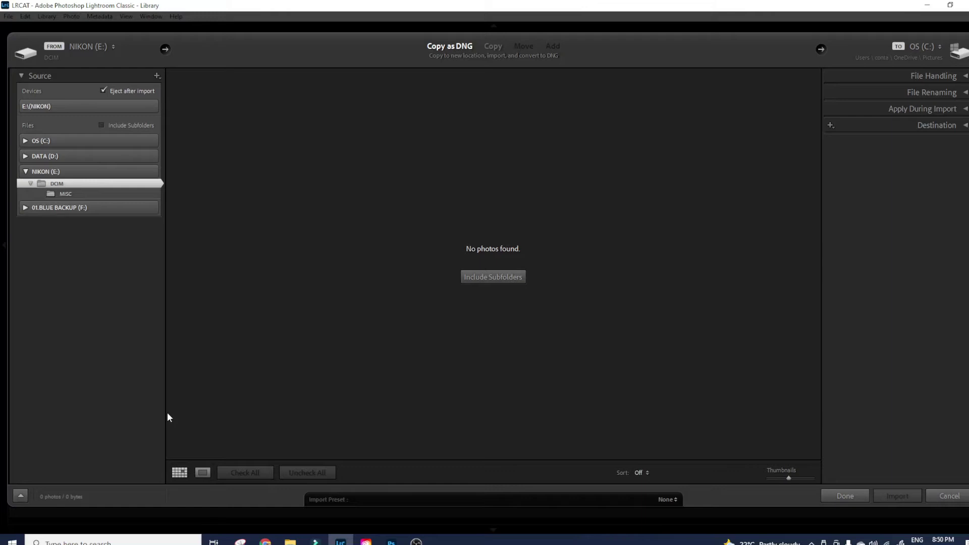
click(86, 47)
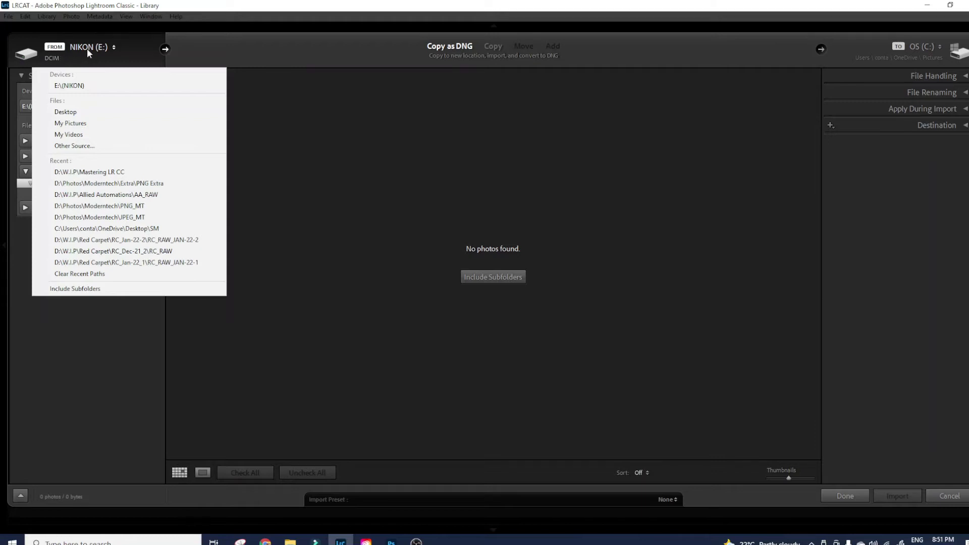
click(284, 101)
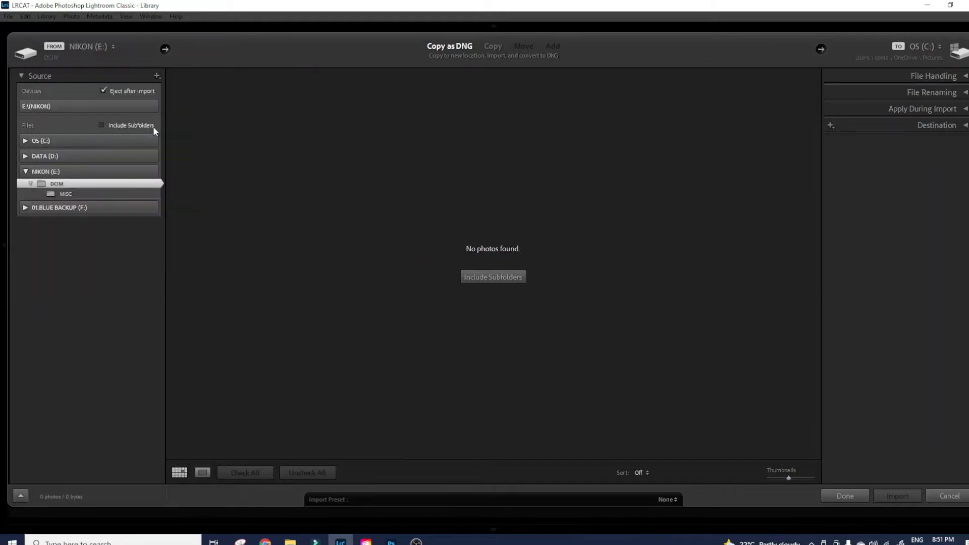
click(21, 77)
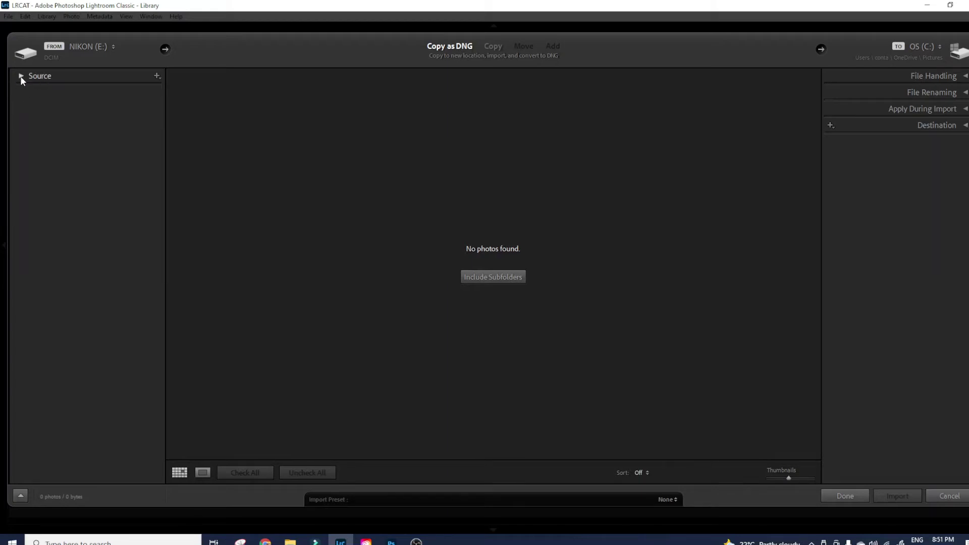
click(21, 76)
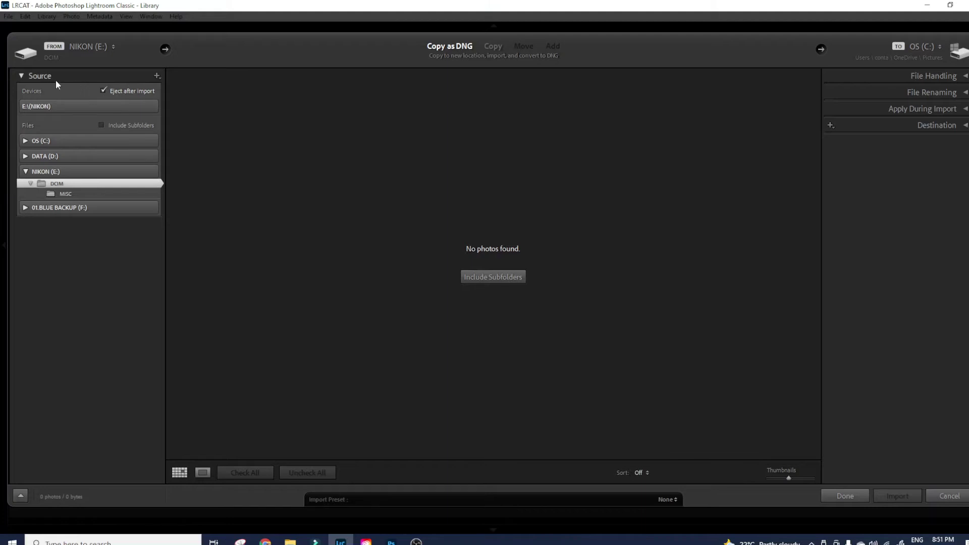
Choose the NIKON (E:) drive as the import source, preview its first photo enlarged, and return to the thumbnail grid
click(65, 196)
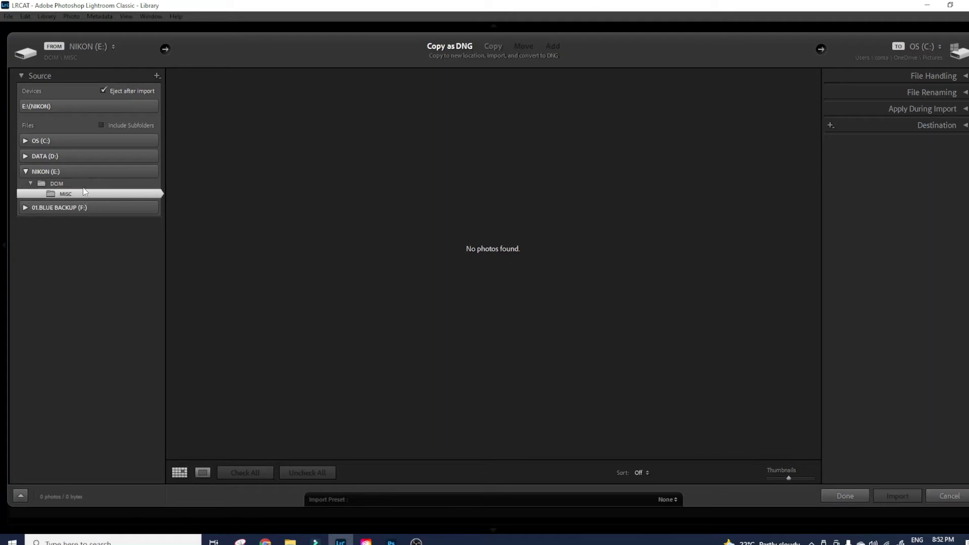
click(56, 175)
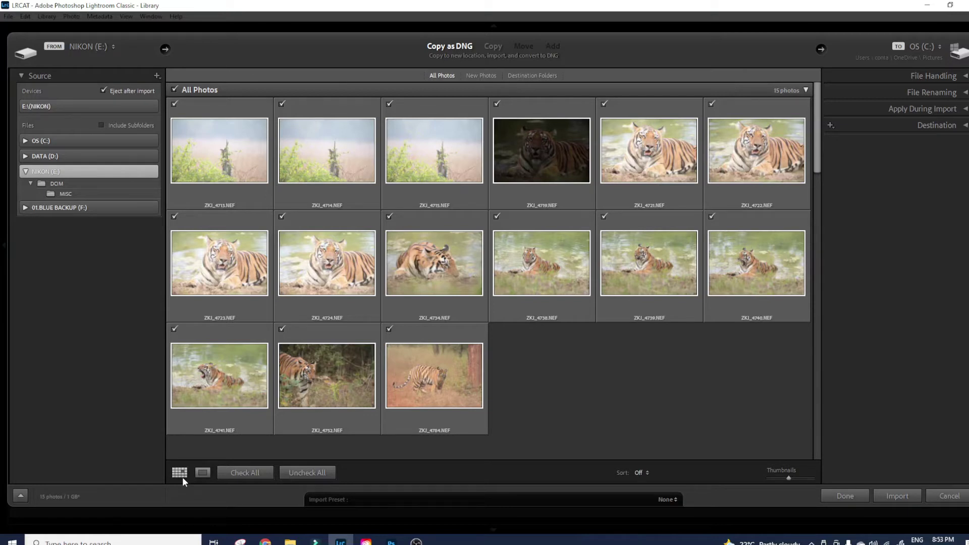
click(203, 473)
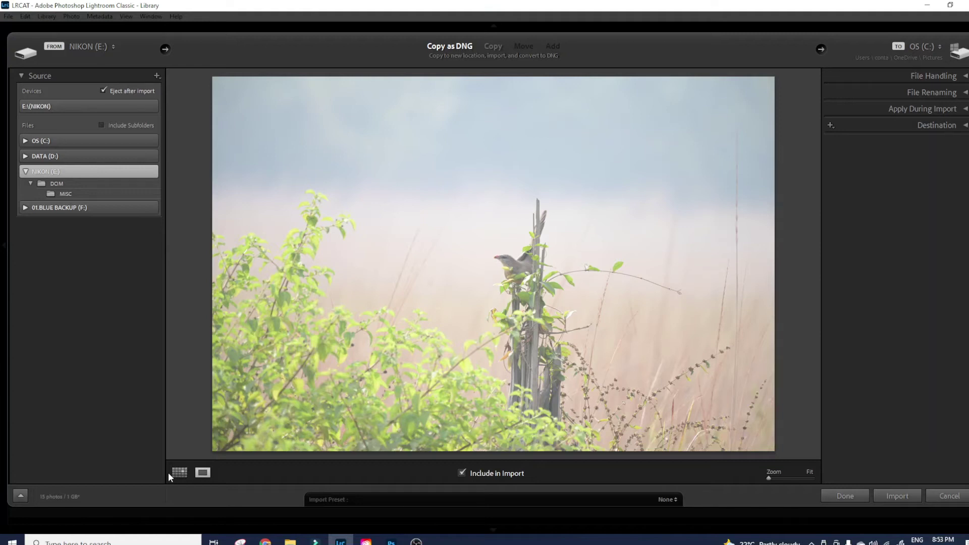
click(181, 473)
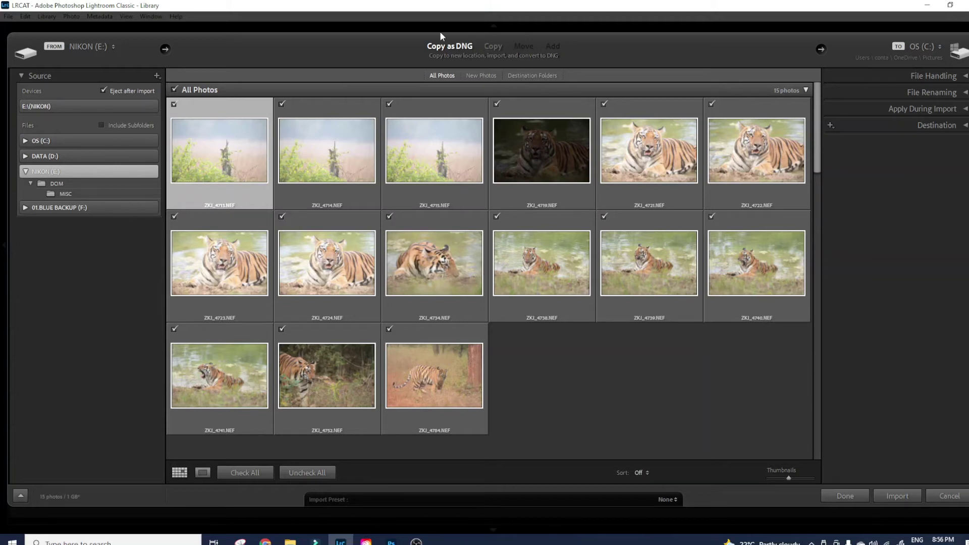
Choose Copy as the import method and select the Mastering LR CC folder inside W.I.P on DATA (D:) as the source
click(494, 47)
click(26, 173)
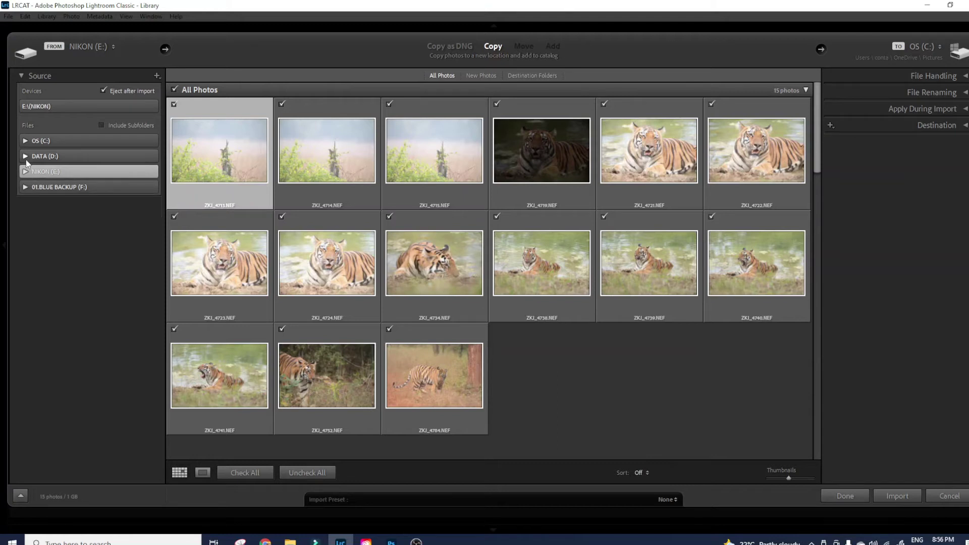
click(26, 158)
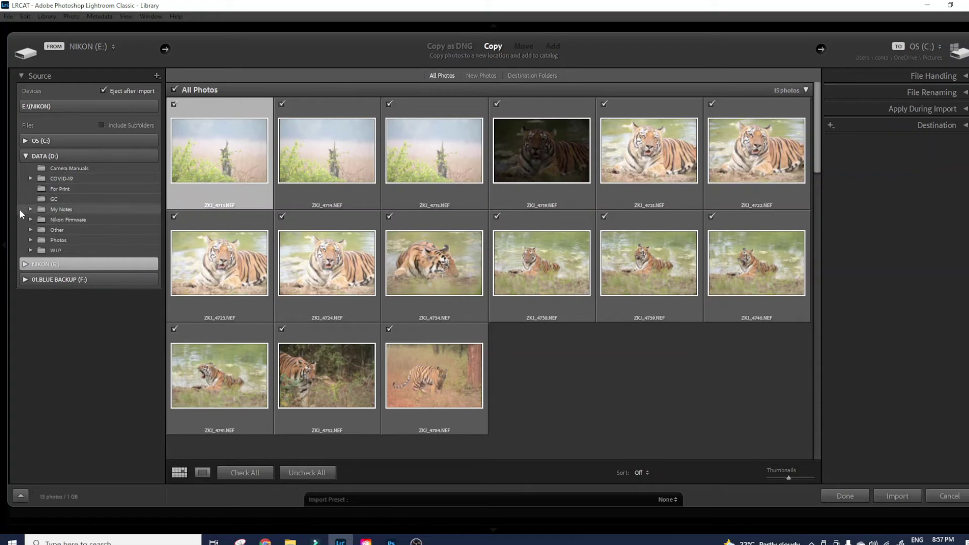
click(31, 251)
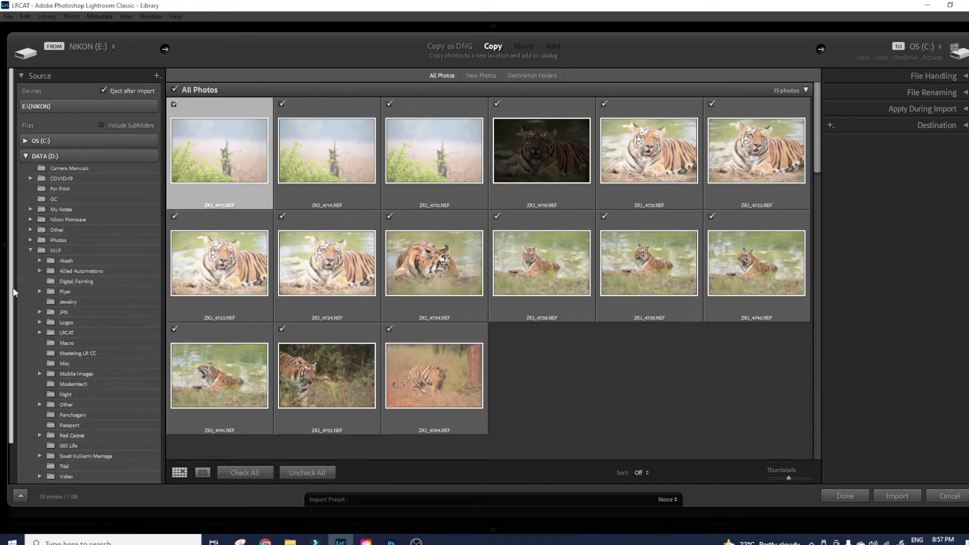
scroll(40, 302, down, 1)
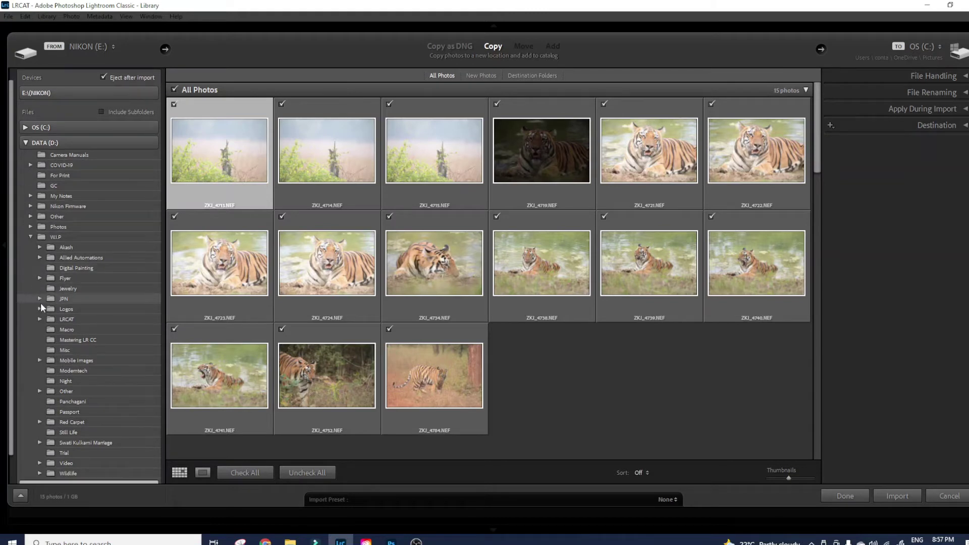
click(67, 341)
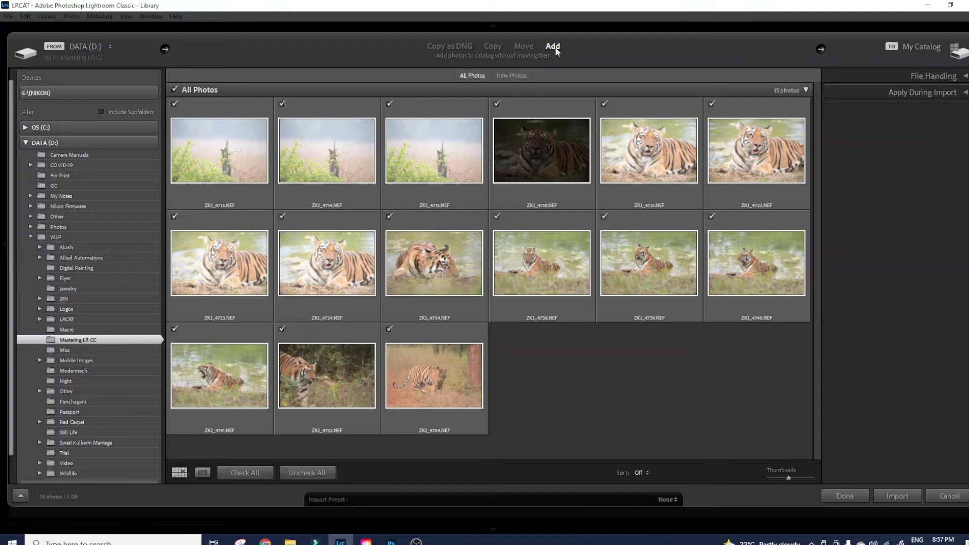
Set the import method to Move and look through the chooser for another destination folder without selecting one
click(524, 47)
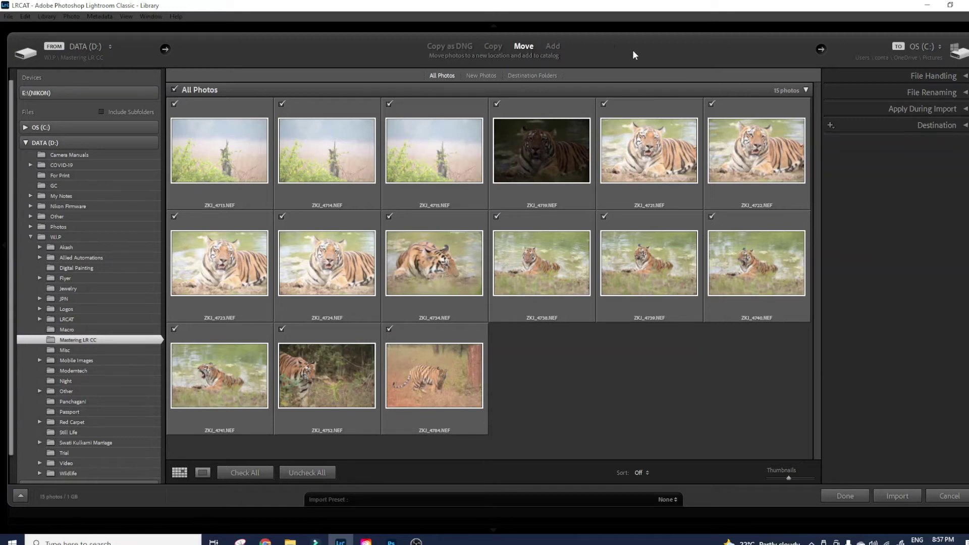
click(923, 47)
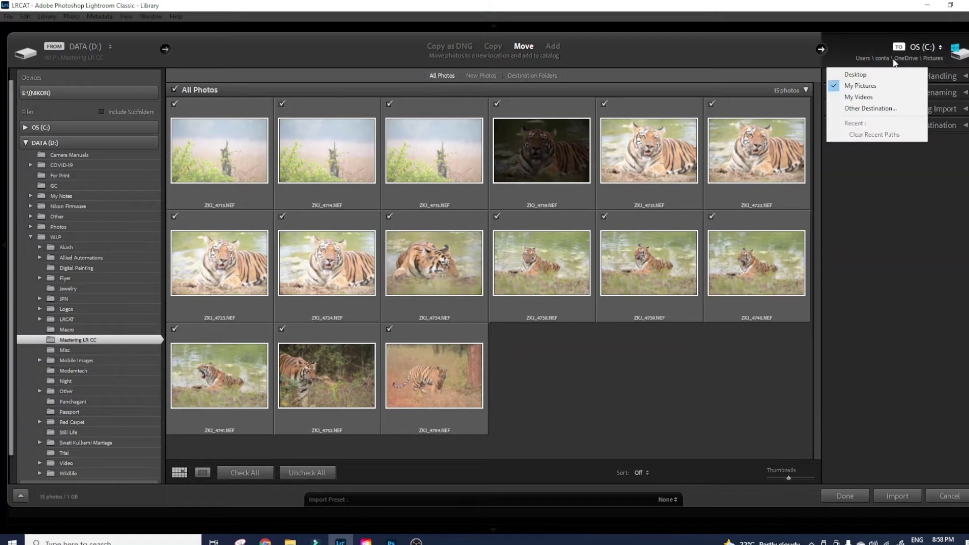
click(869, 109)
drag(276, 15, 555, 62)
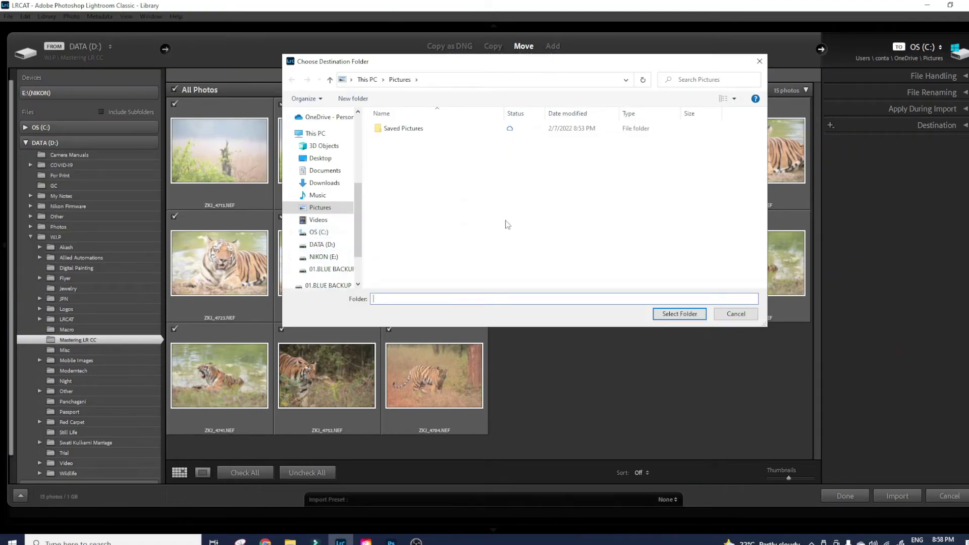
click(737, 319)
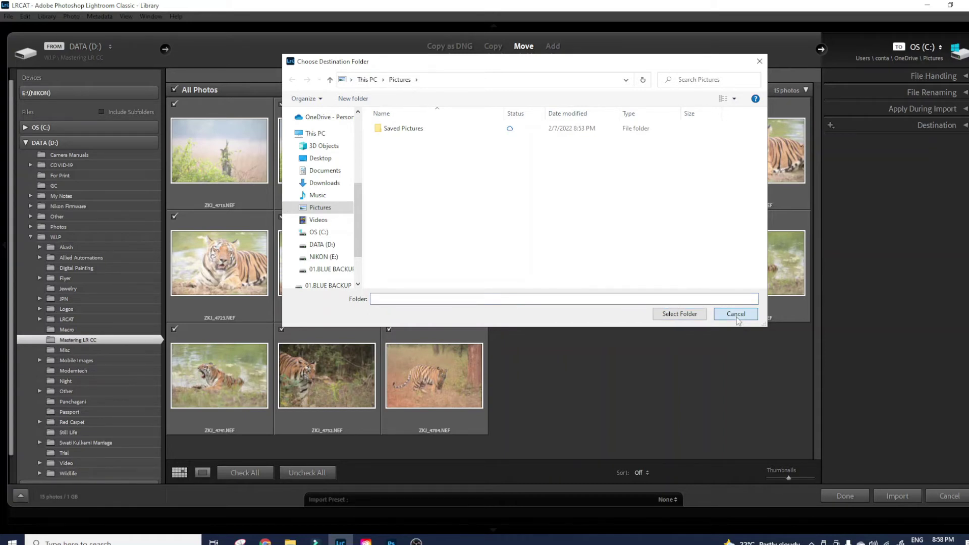
click(737, 319)
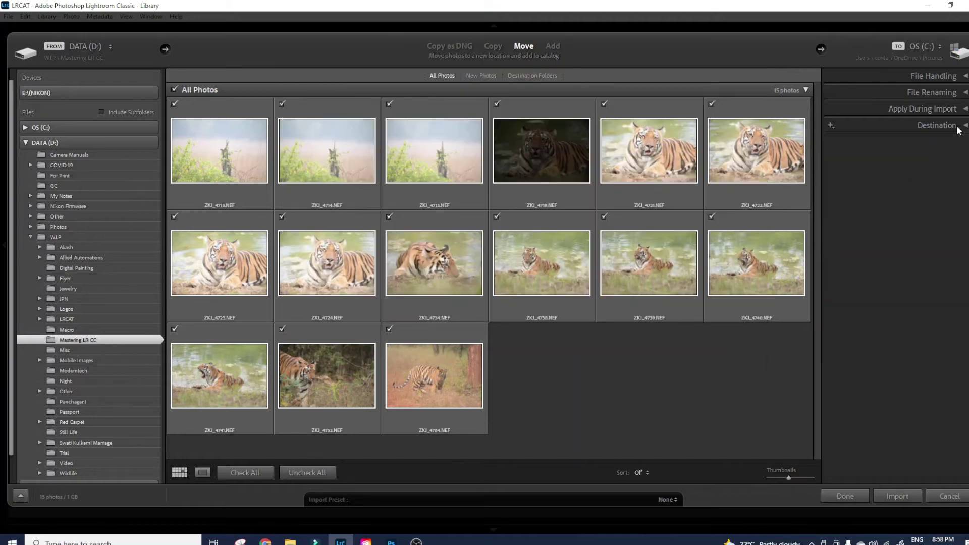
In the File Handling settings, choose Standard for Build Previews and switch Build Smart Previews on and off again
click(965, 77)
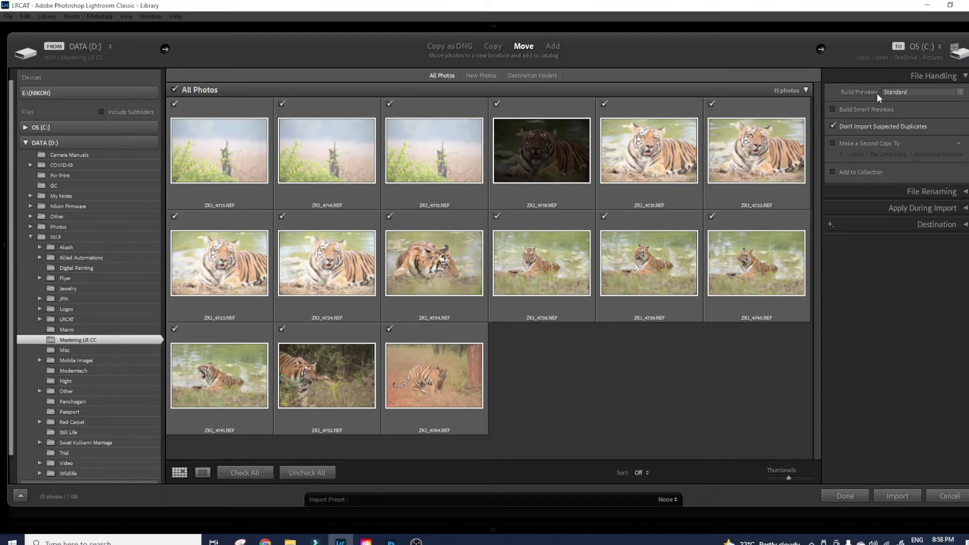
click(904, 93)
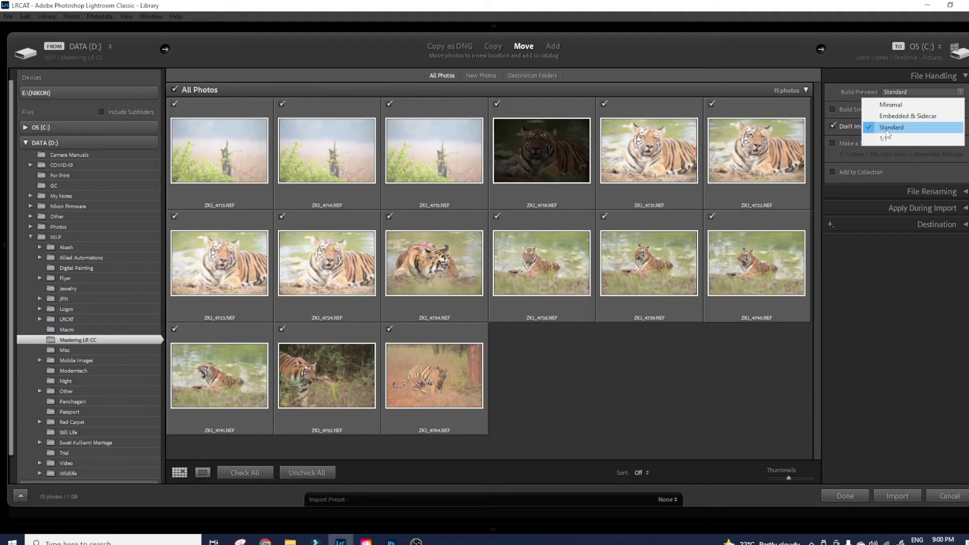
click(887, 129)
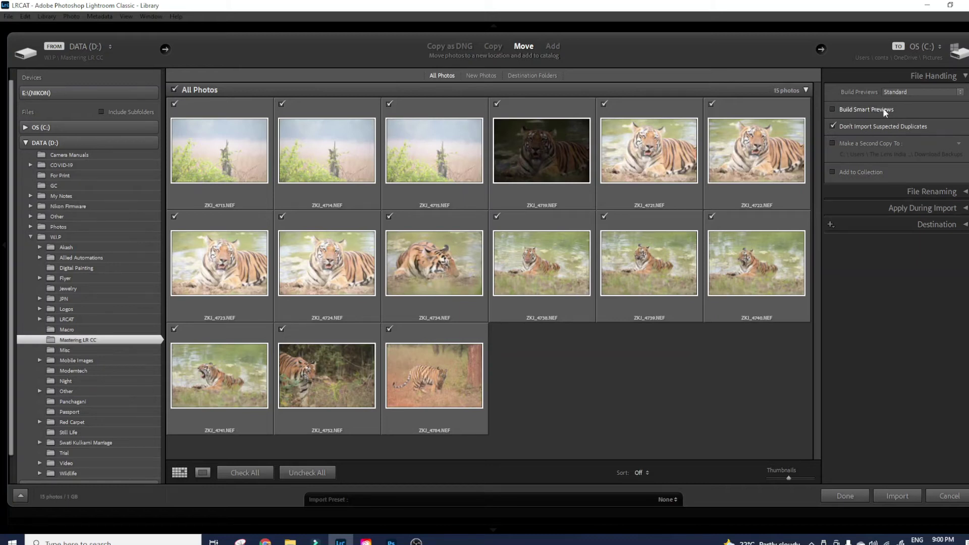
click(833, 111)
click(834, 110)
Try the option to make a second copy of the photos, browse for its backup folder, and switch it off again
click(832, 143)
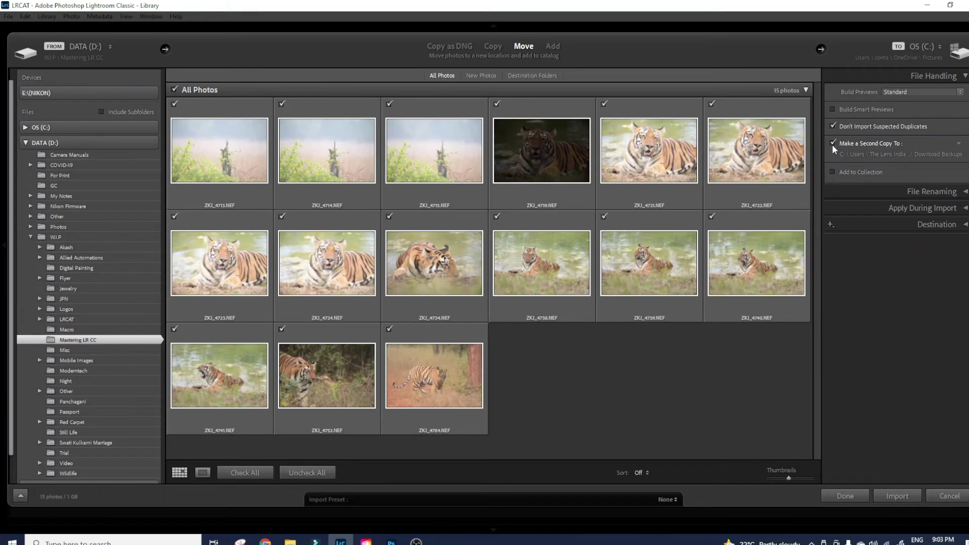
click(960, 147)
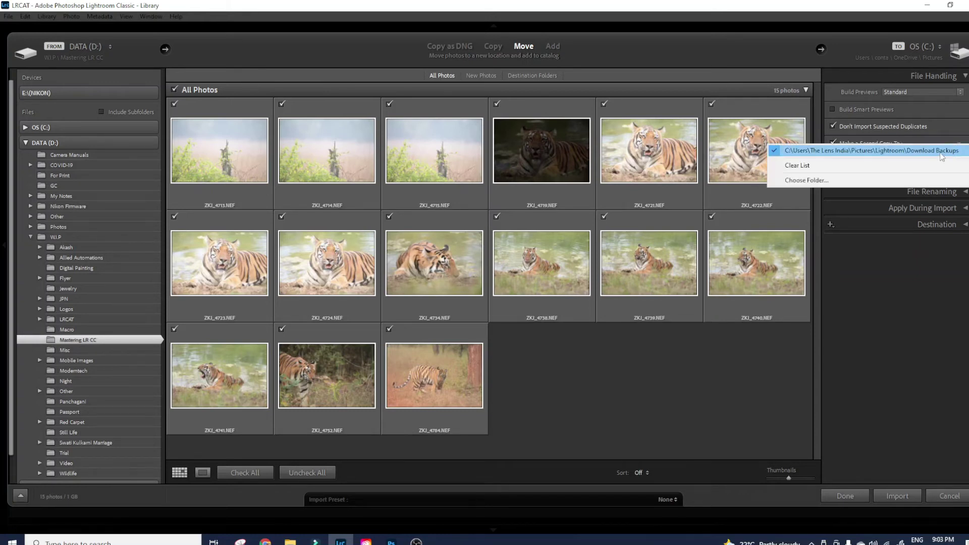
click(877, 183)
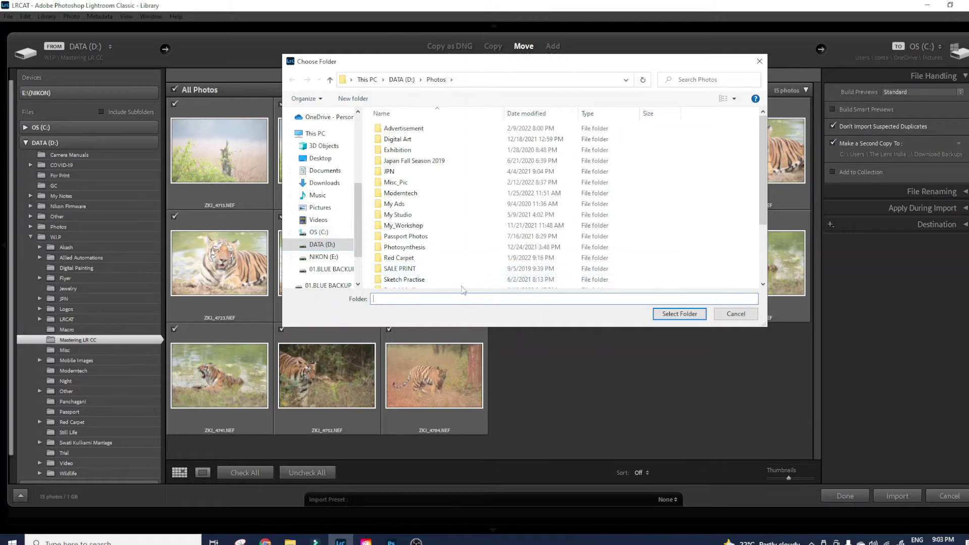
click(736, 314)
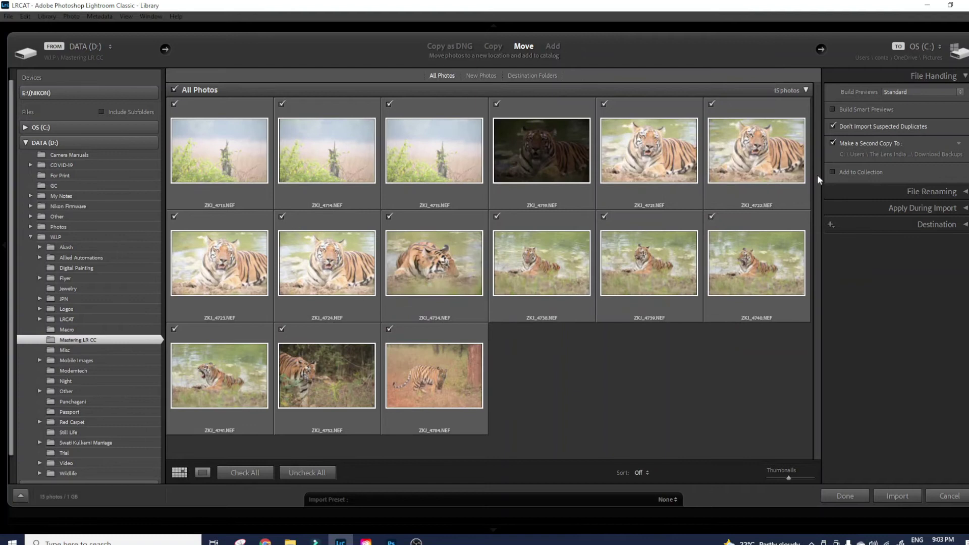
click(833, 143)
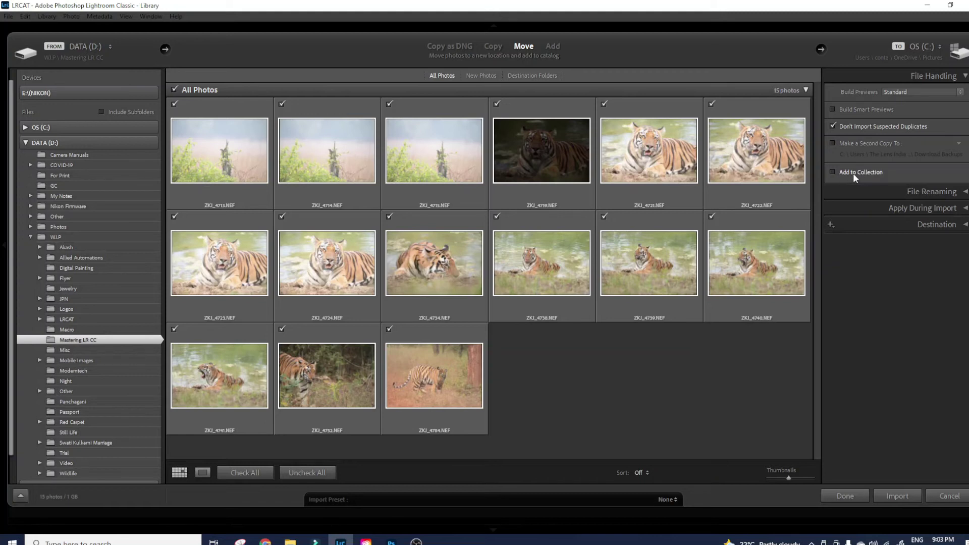
Switch the Add to Collection option on and off again, then collapse the File Handling settings
click(852, 174)
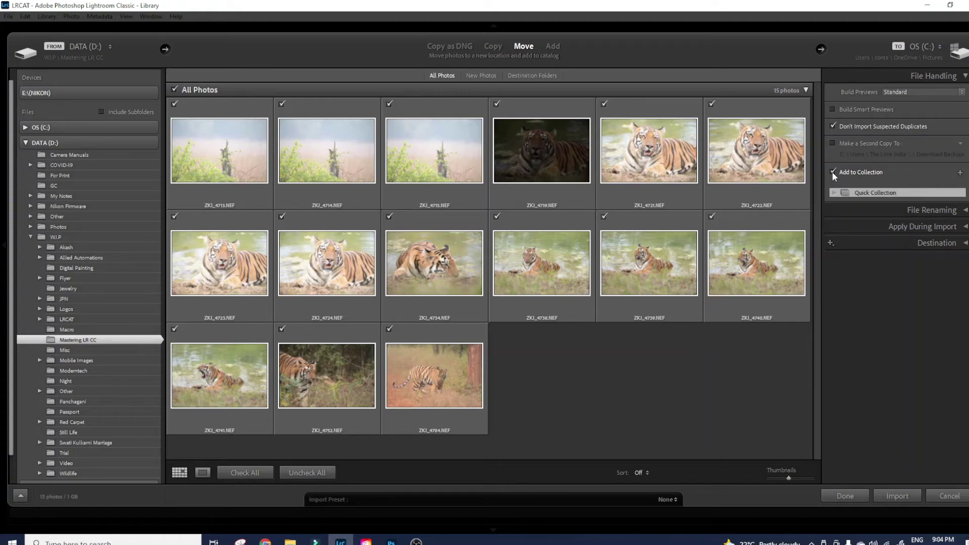
click(832, 172)
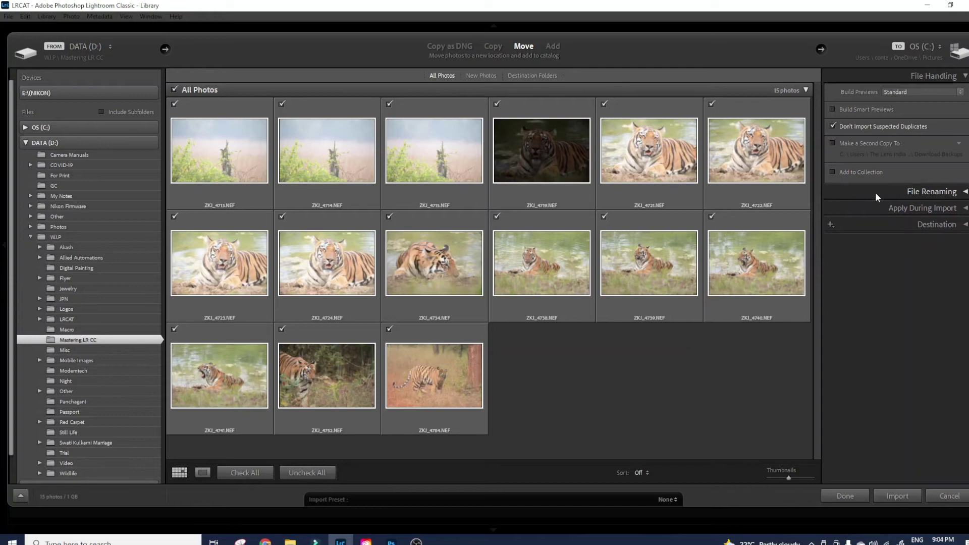
click(964, 77)
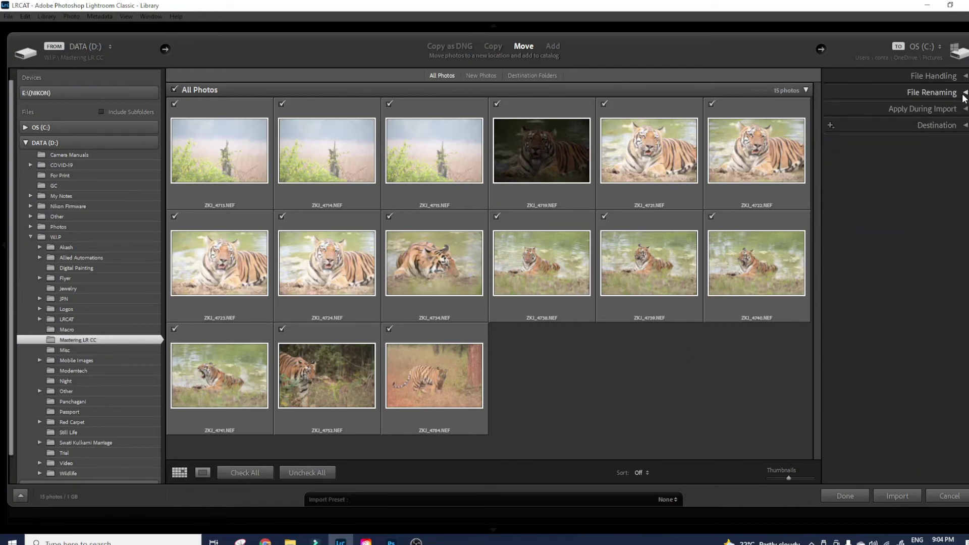
Open the filename template for editing in File Renaming and remove the Shoot Name token after Filename and Custom Text
click(965, 93)
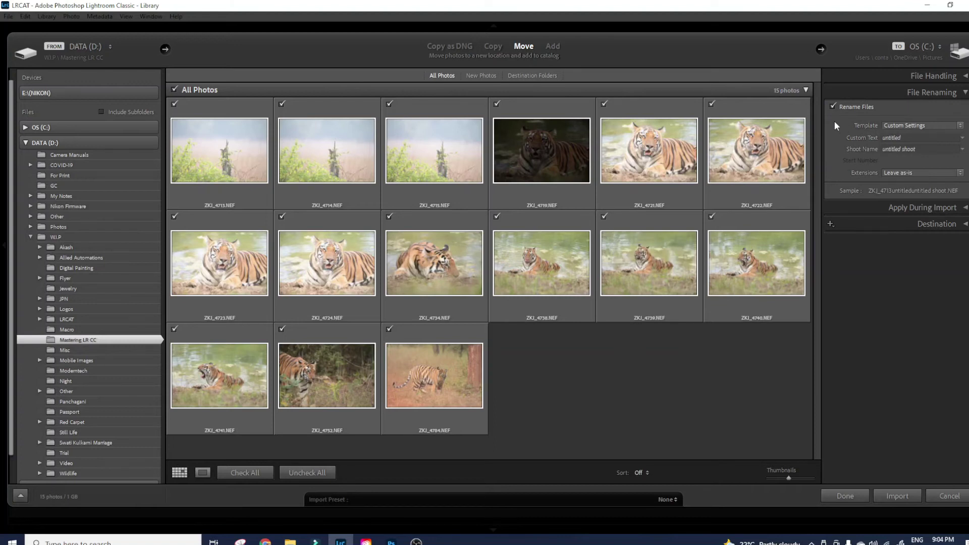
click(893, 126)
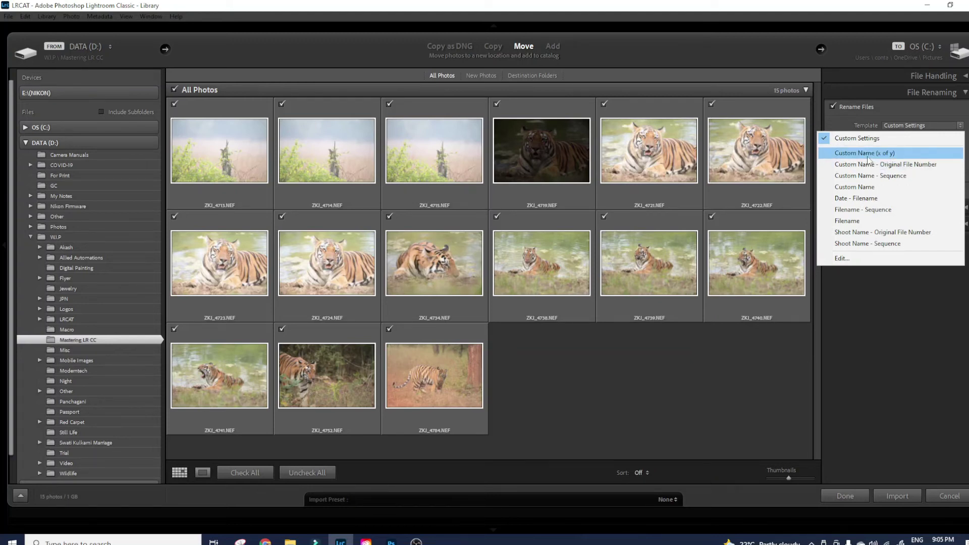
click(862, 260)
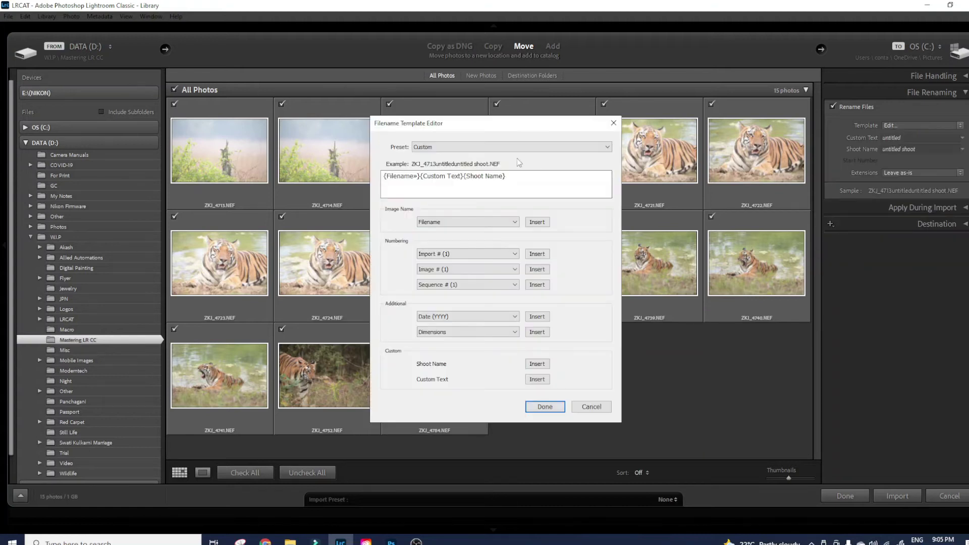
drag(557, 124, 620, 122)
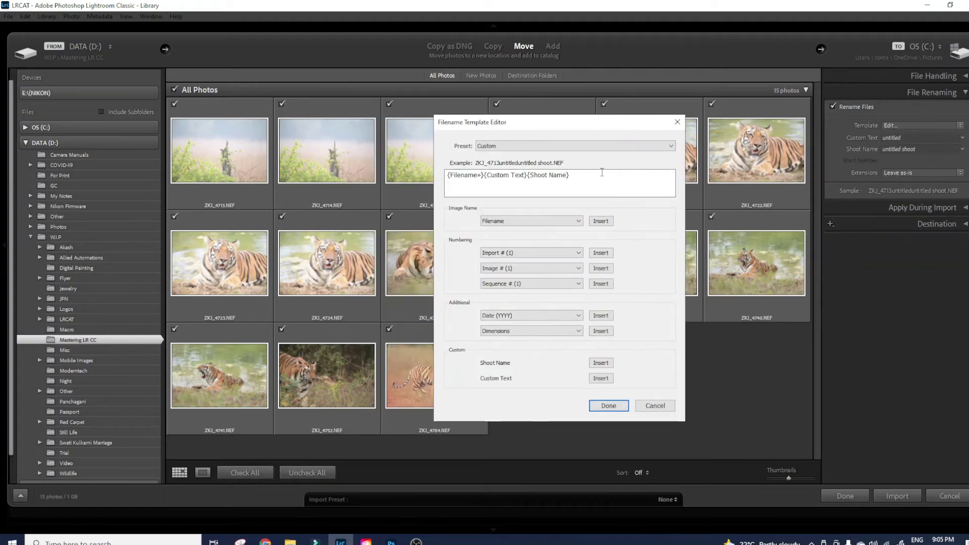
click(482, 176)
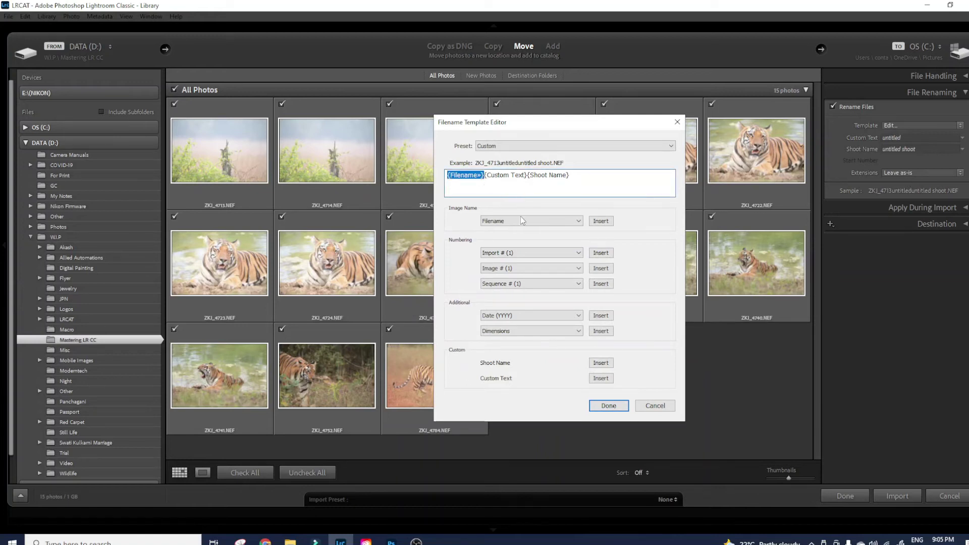
click(535, 178)
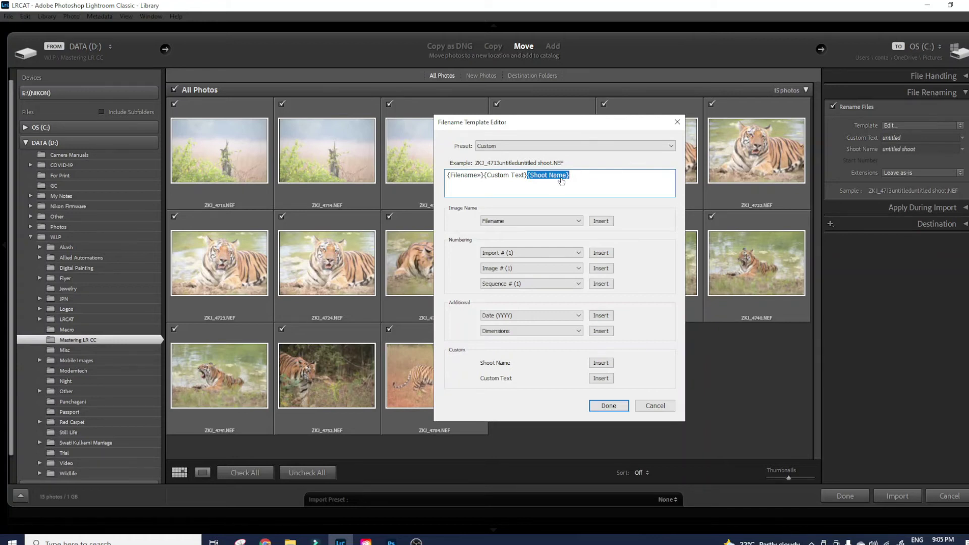
key(BackSpace)
Save the current filename template as a new preset named Demo LR and apply it
click(539, 148)
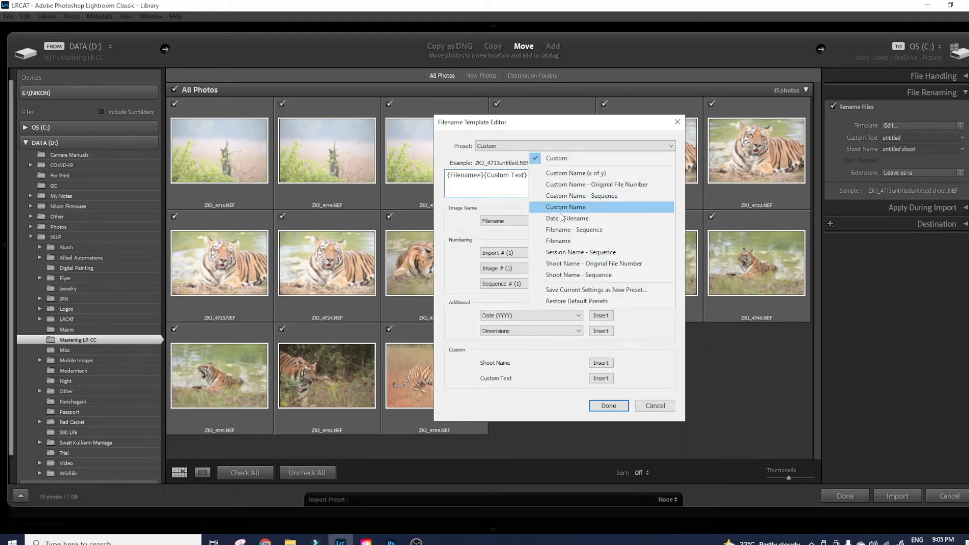
click(571, 293)
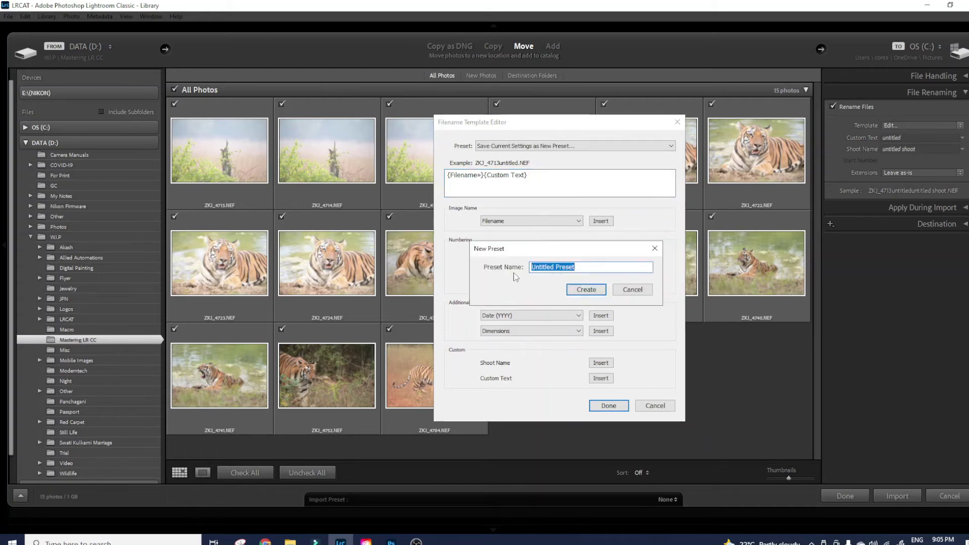
text(Demo LR)
click(576, 291)
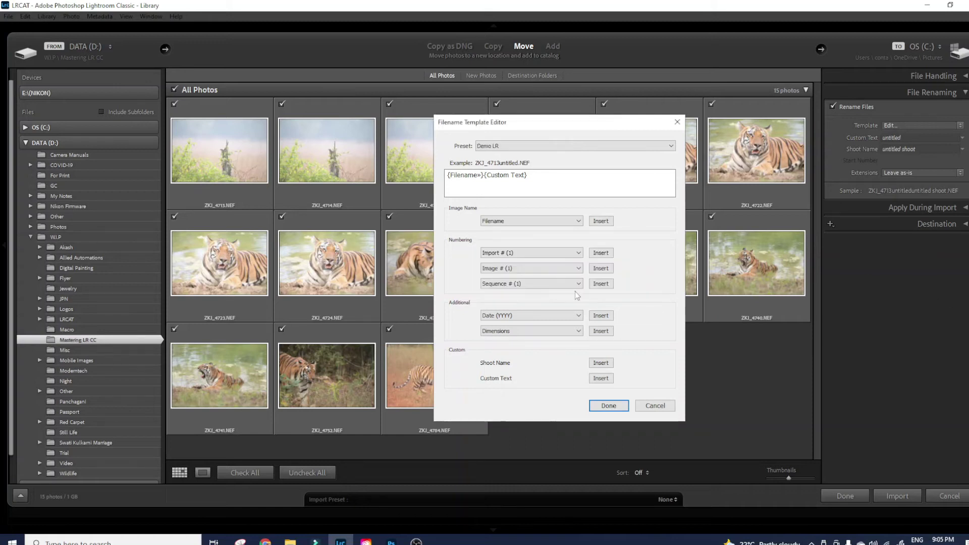
click(614, 410)
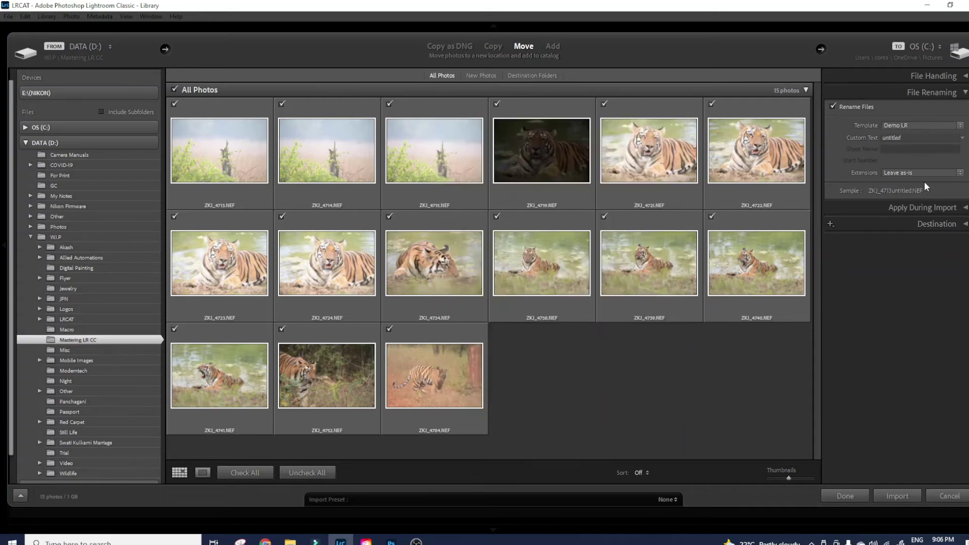
Reopen the filename template editor, restore the default presets and close it with Demo LR selected
click(917, 125)
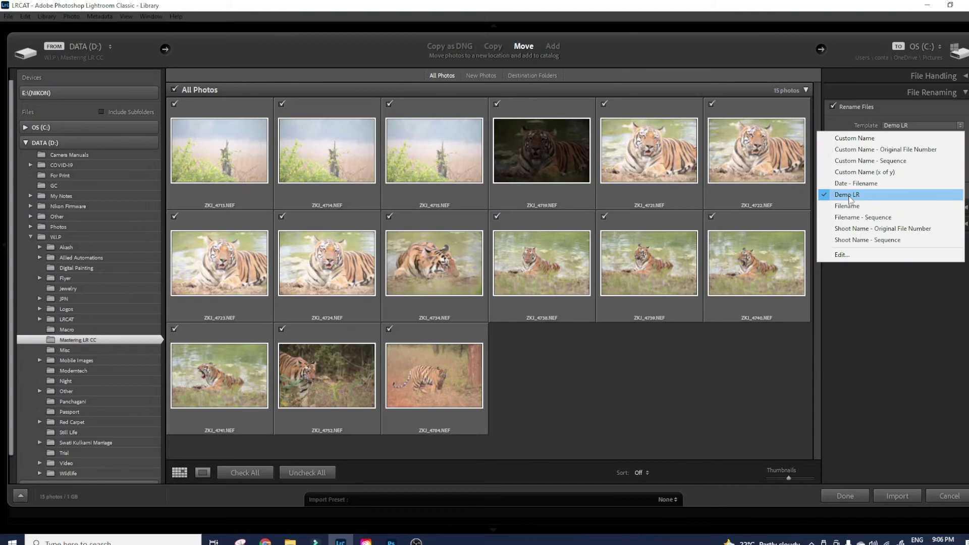
click(842, 255)
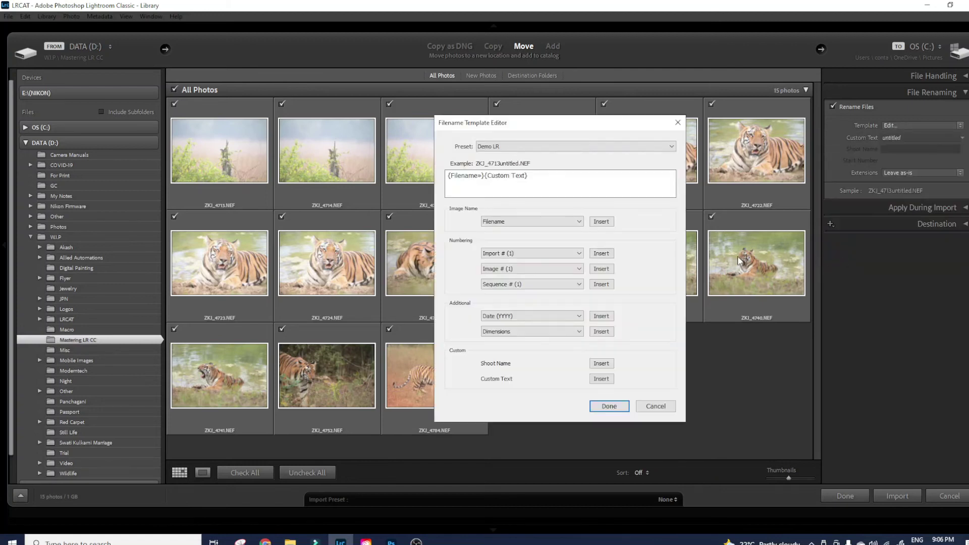
click(607, 145)
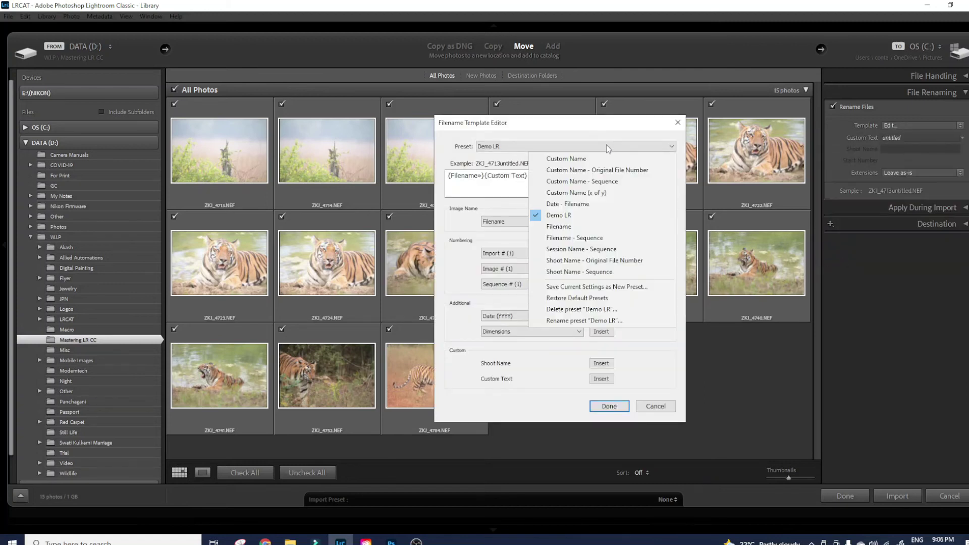
click(598, 302)
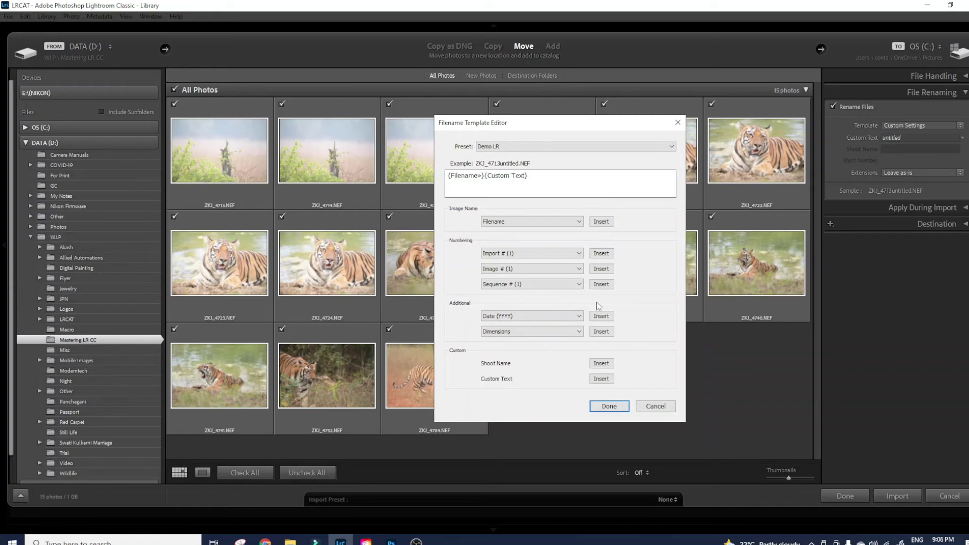
click(609, 407)
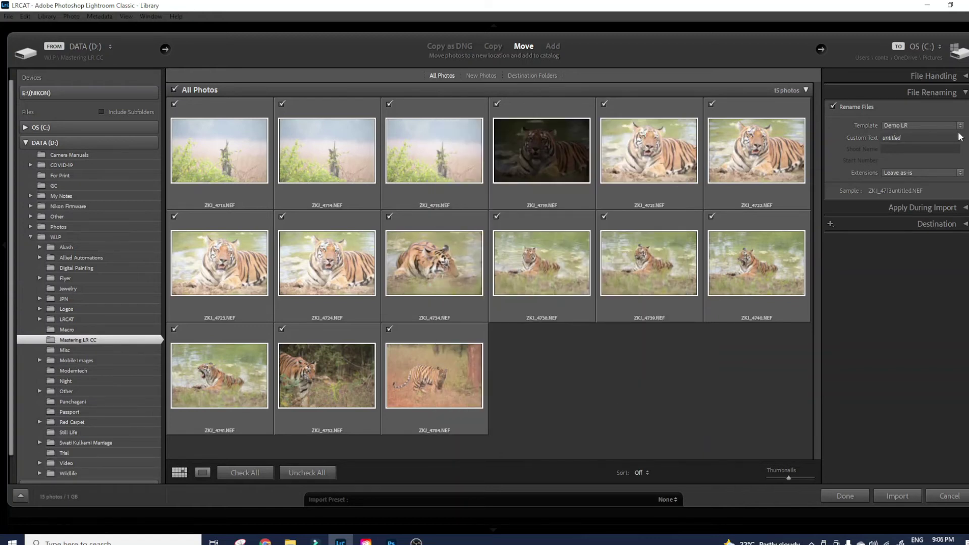
Delete the Demo LR filename preset and check the list of renaming templates
click(922, 126)
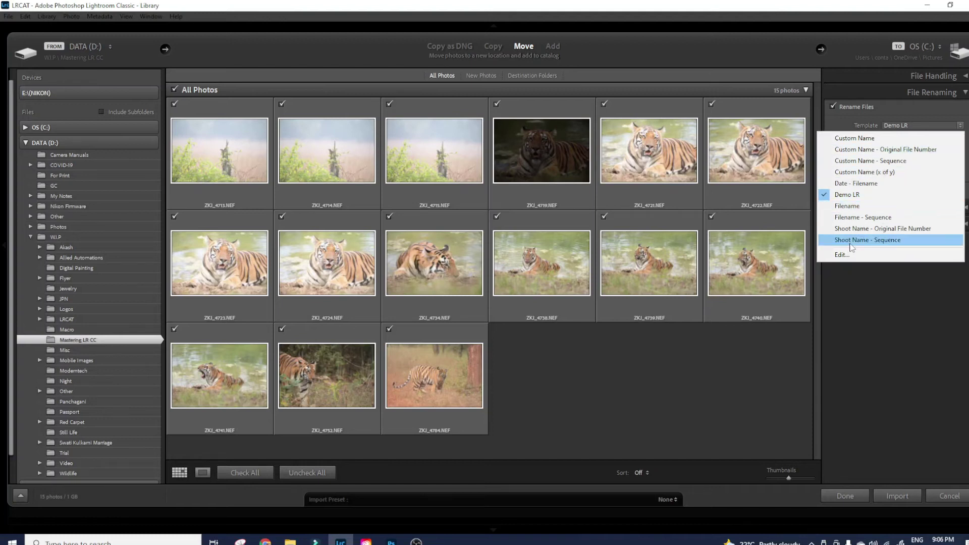
click(842, 257)
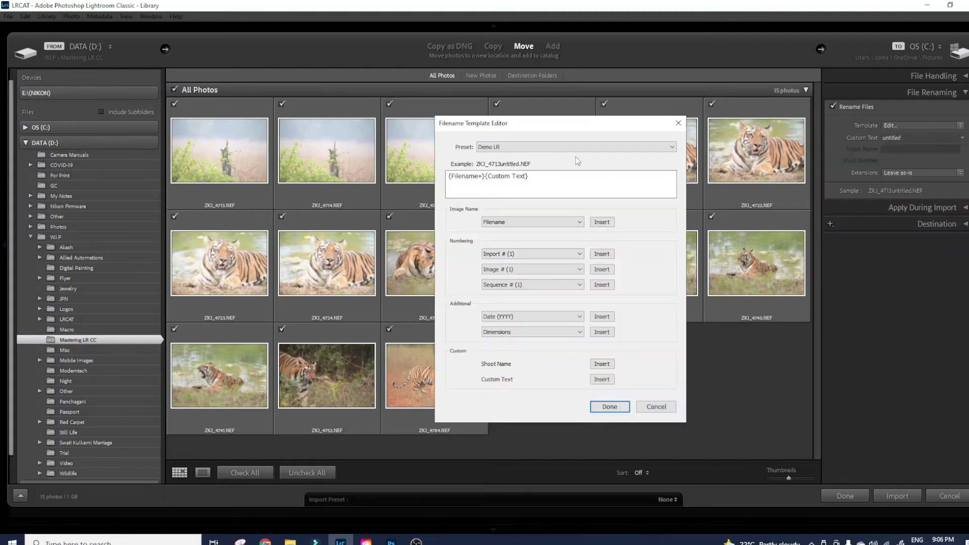
click(573, 147)
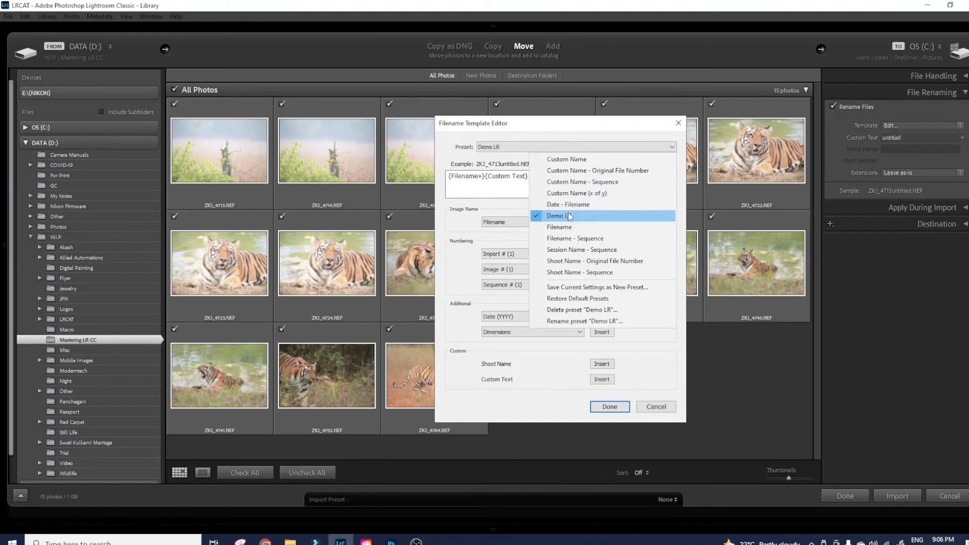
click(583, 313)
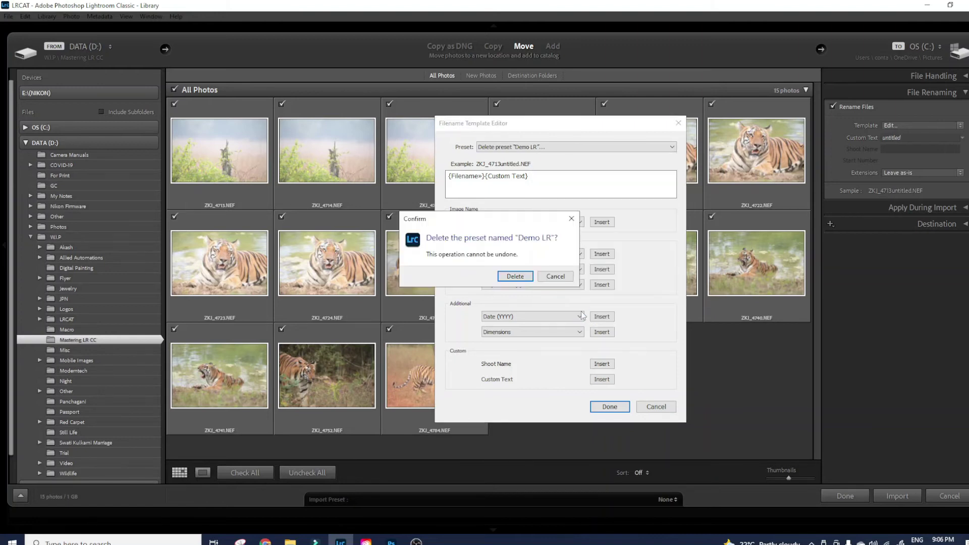
click(515, 276)
click(610, 408)
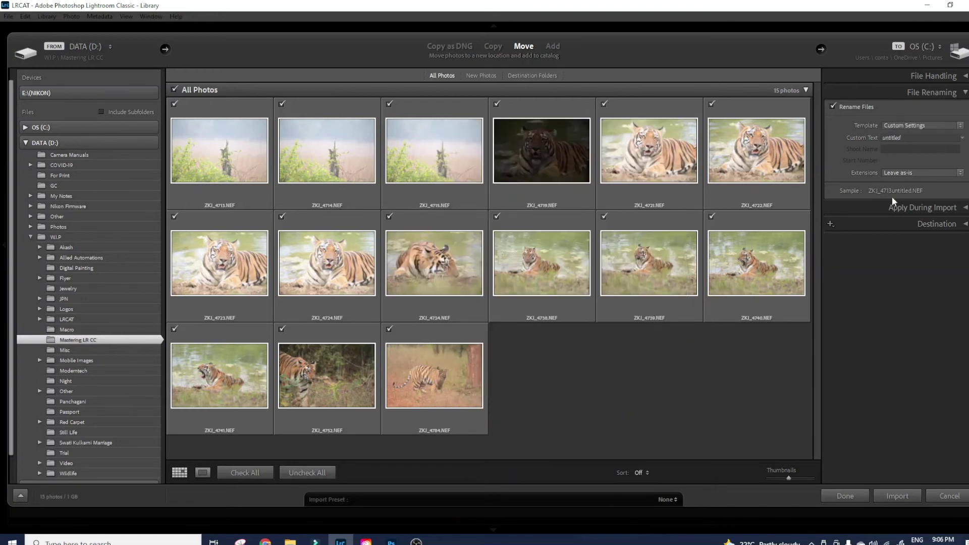
click(934, 124)
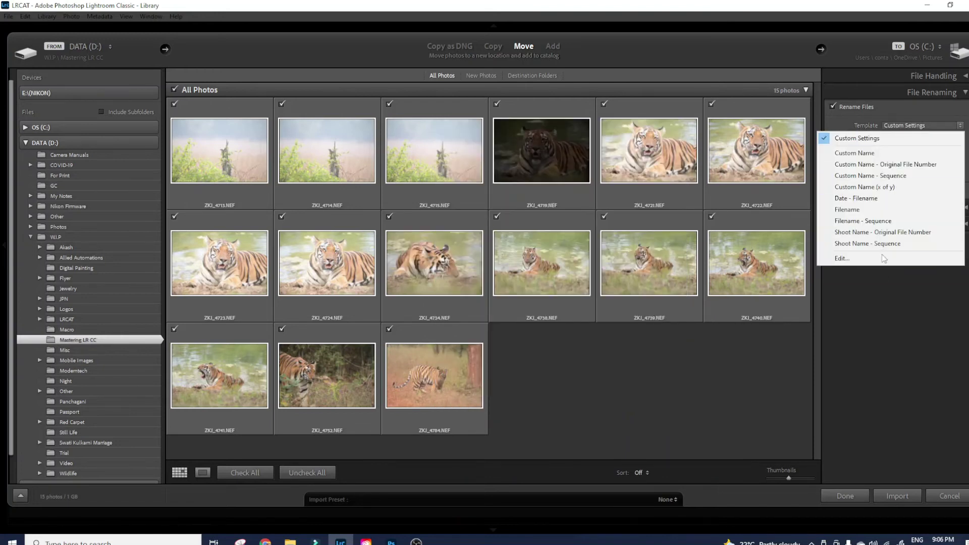
click(887, 306)
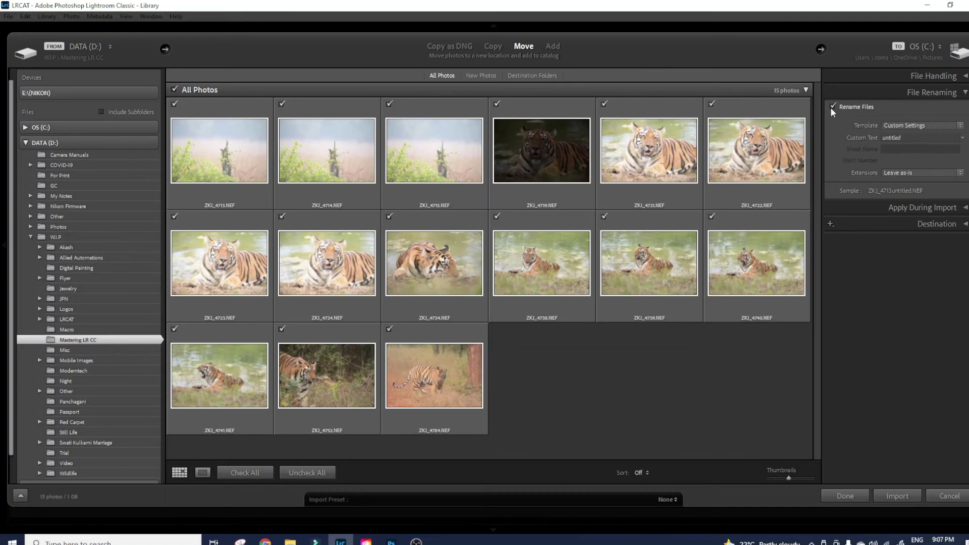
Review the file extension options, keep Leave as-is, and turn off file renaming for the import
click(902, 174)
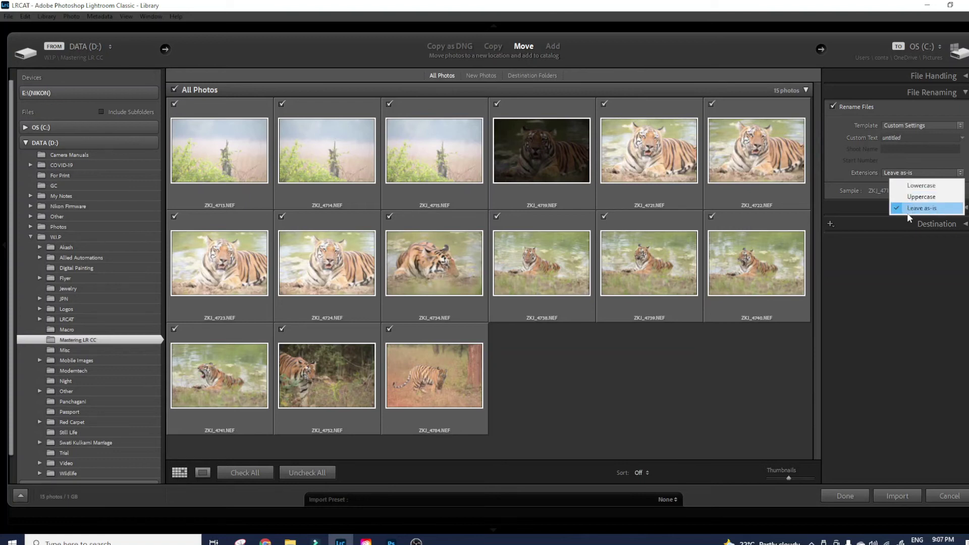
click(854, 264)
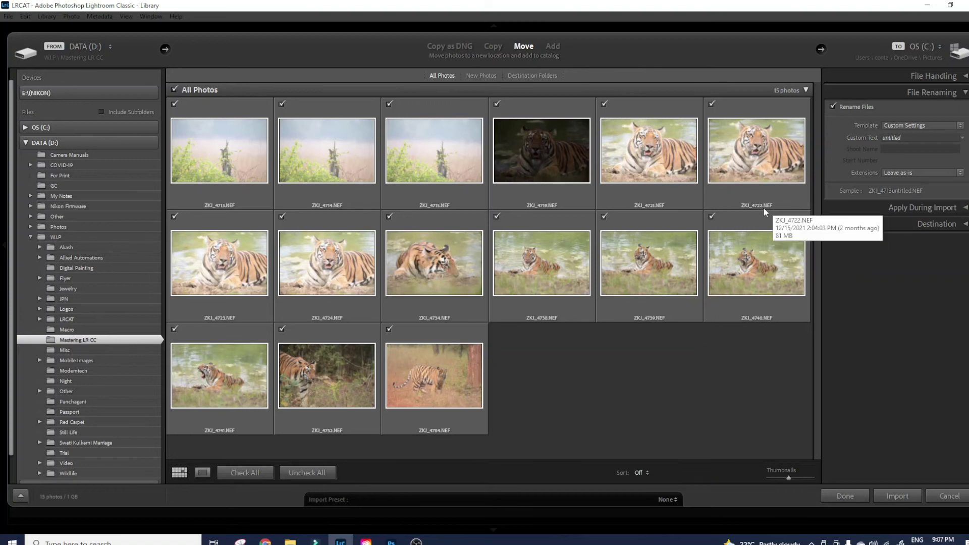
click(892, 173)
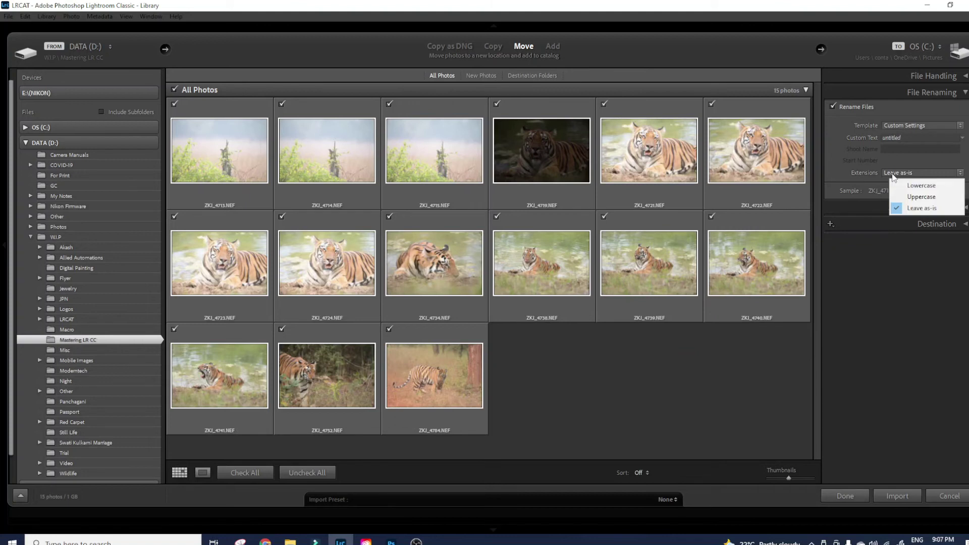
click(904, 208)
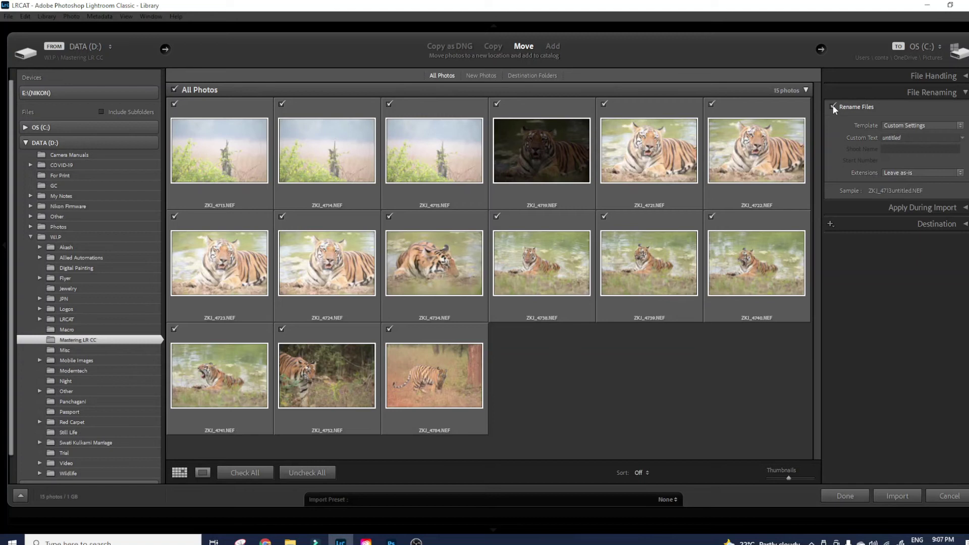
click(833, 107)
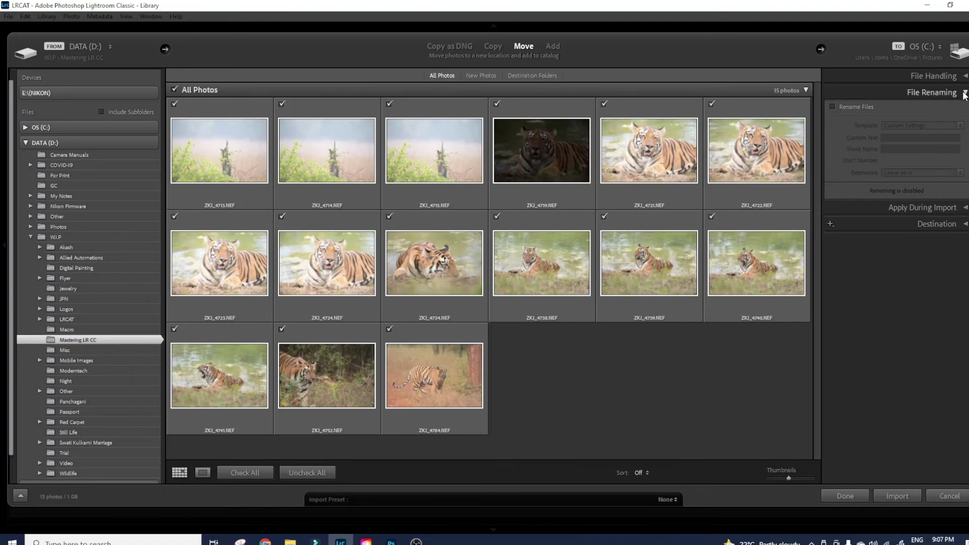
click(964, 95)
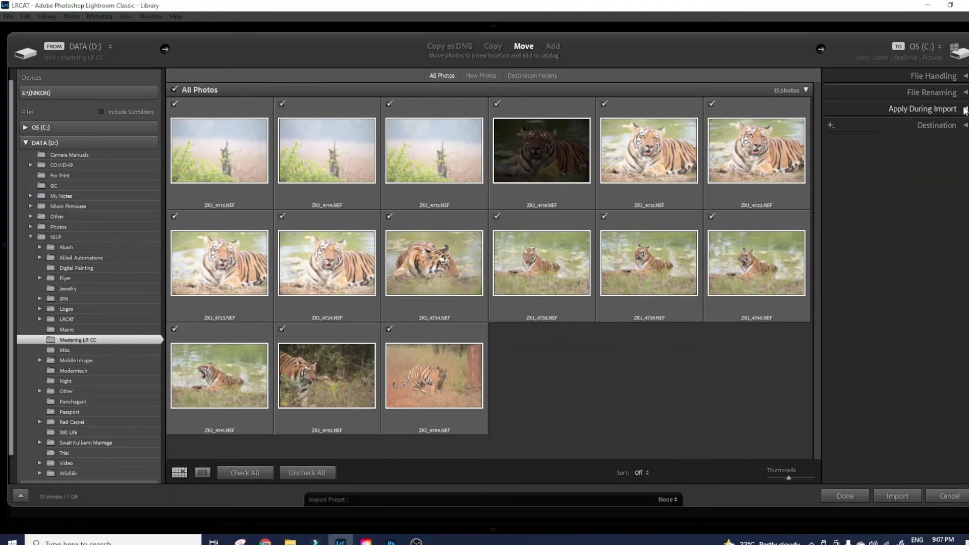
Look through the Develop Settings presets available during import, including Subject: Landscape, and keep None
click(965, 110)
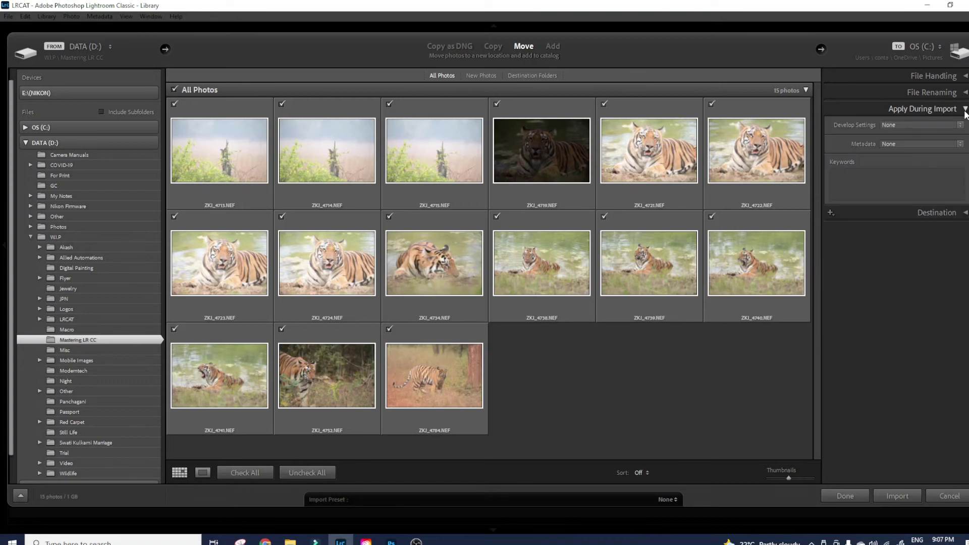
click(902, 125)
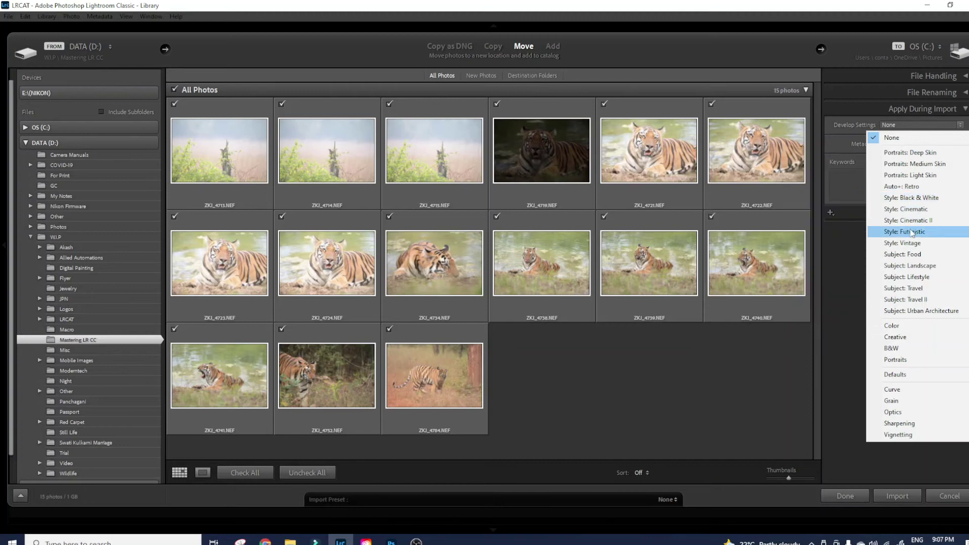
mouse_move(911, 268)
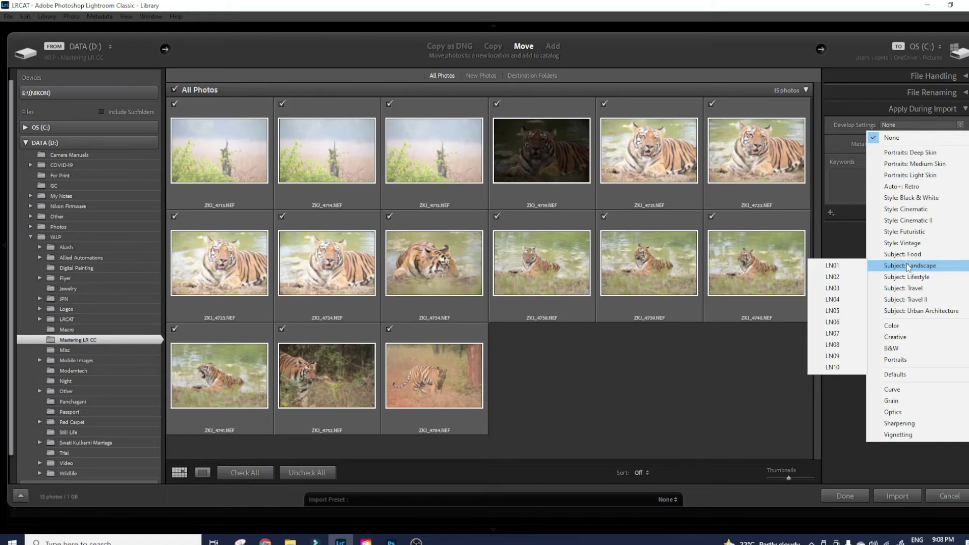
click(893, 137)
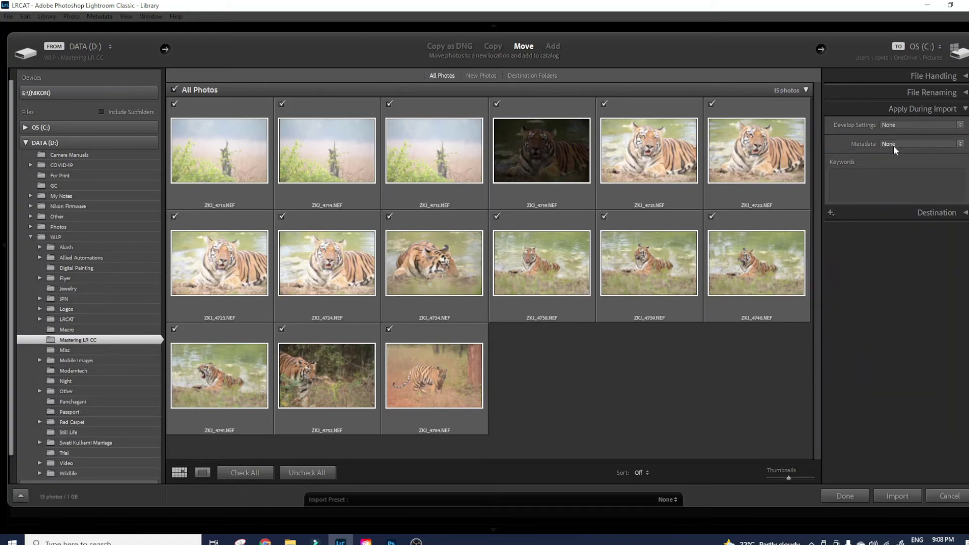
Open the metadata preset editor, load the Test preset and review its camera and IPTC copyright fields
click(895, 144)
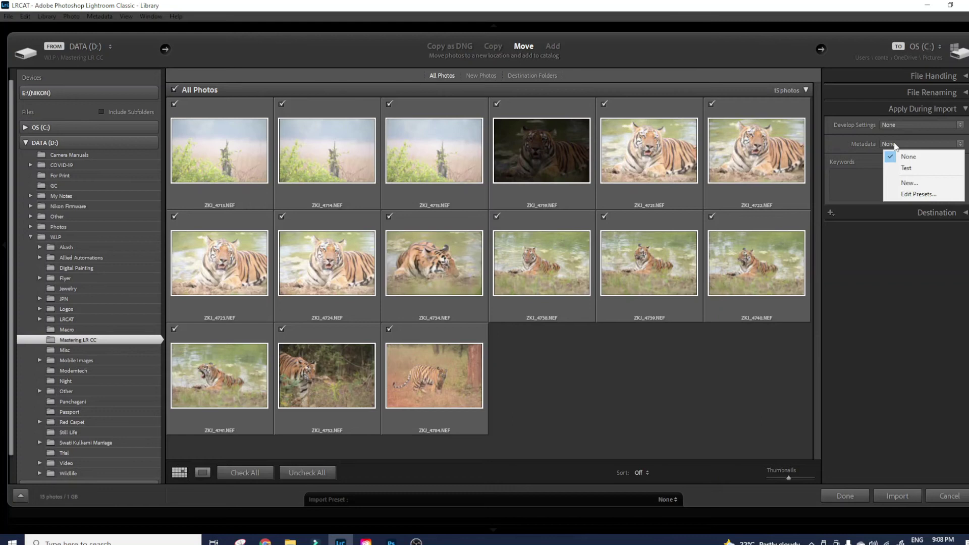
click(907, 195)
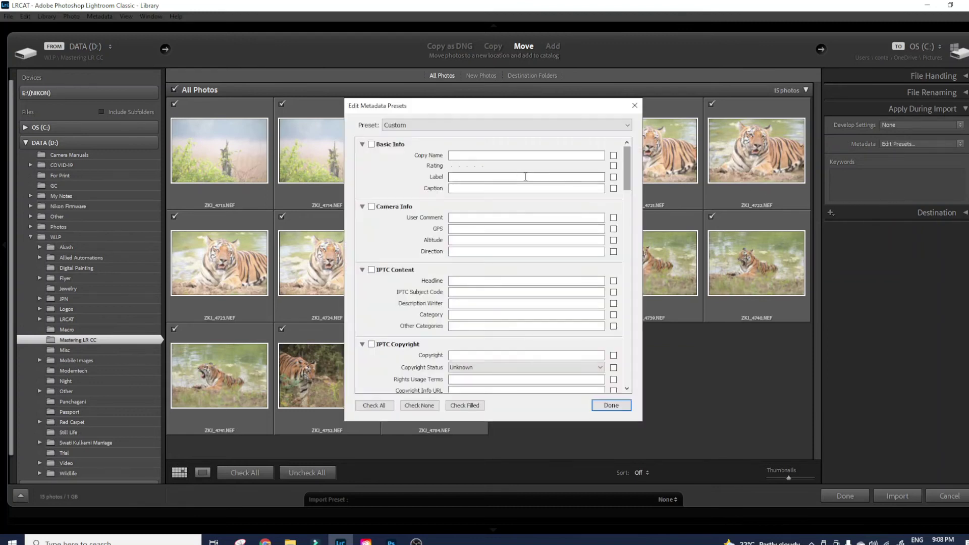
click(477, 126)
click(502, 153)
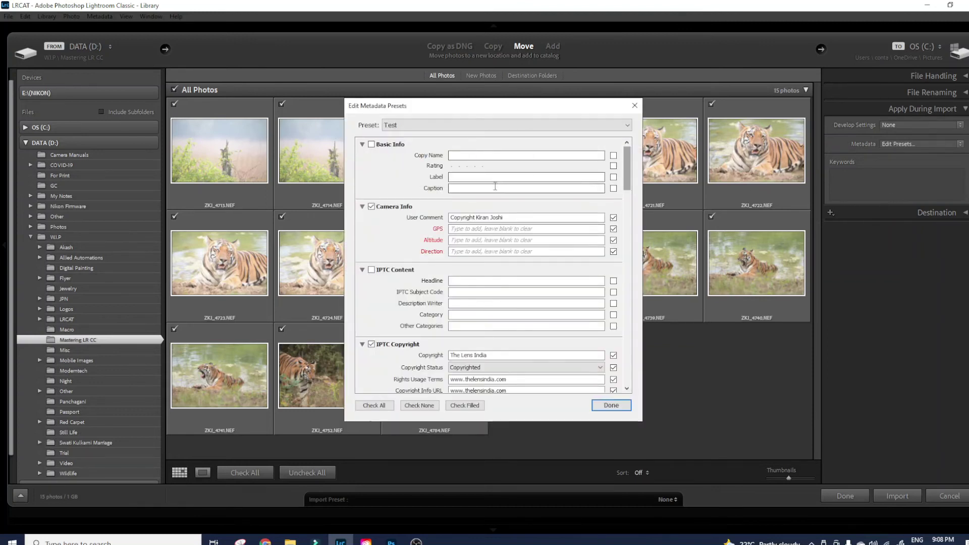
drag(629, 169, 629, 196)
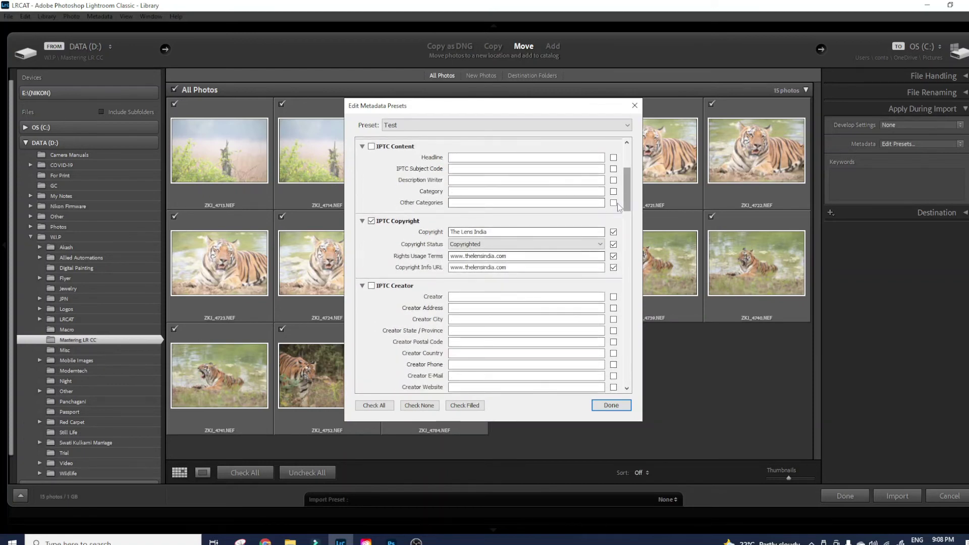
Delete the Test metadata preset and close the preset editor without creating a new preset
click(625, 126)
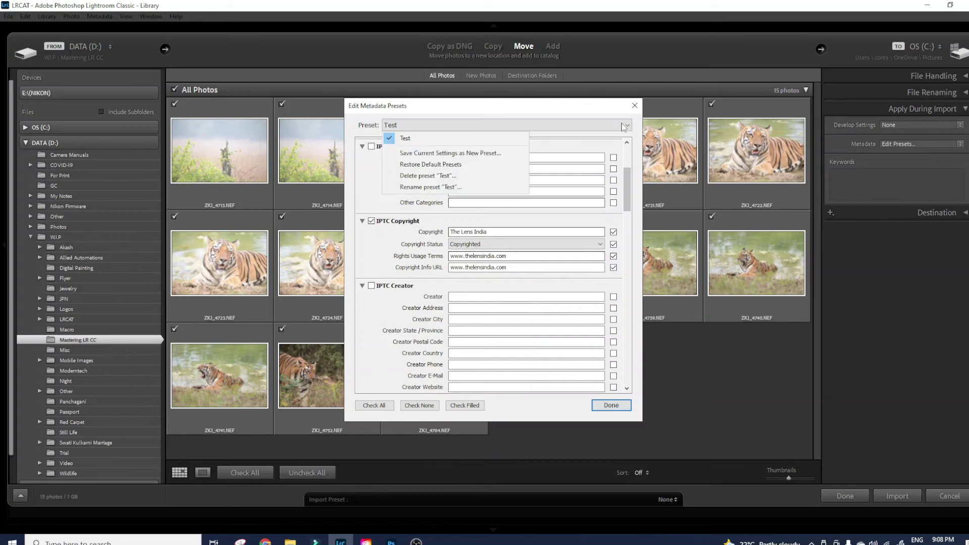
click(465, 177)
click(516, 277)
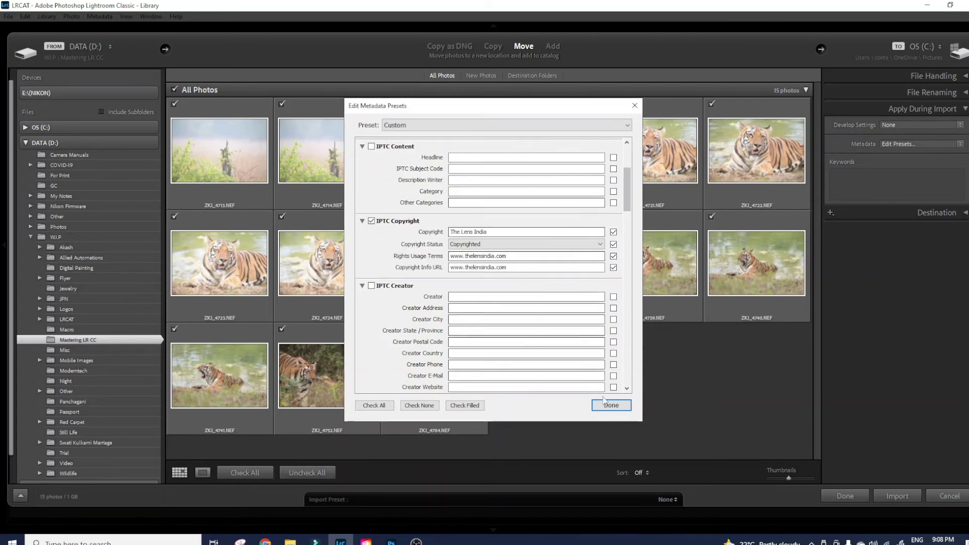
click(603, 406)
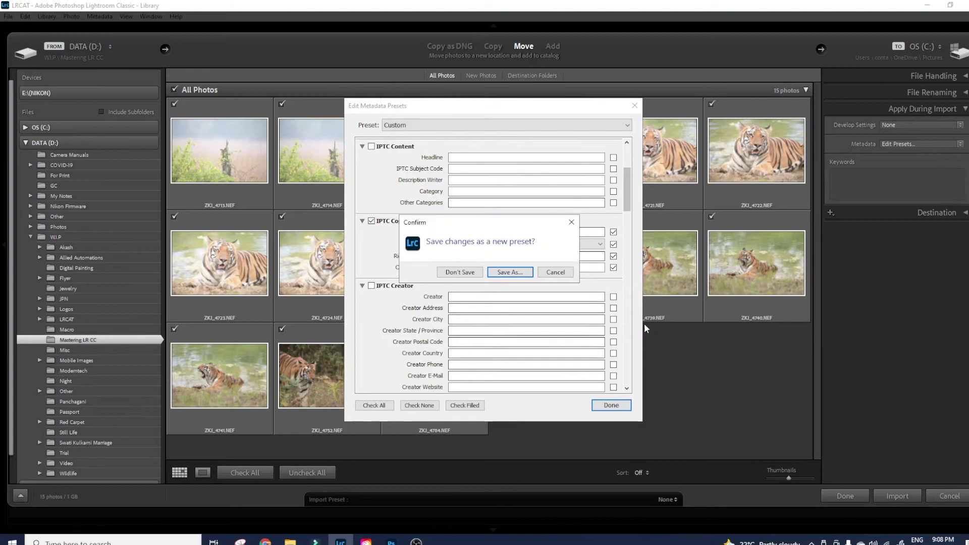
click(505, 272)
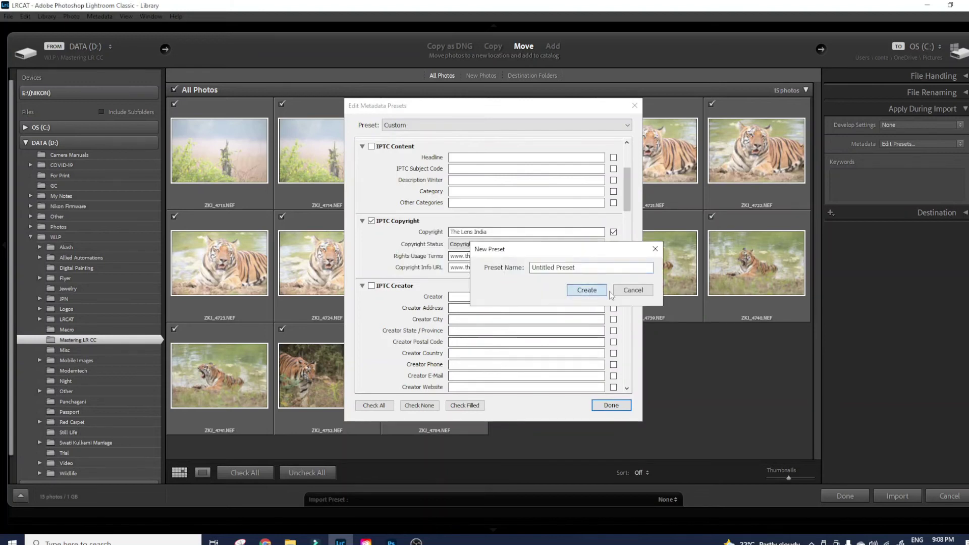
click(637, 291)
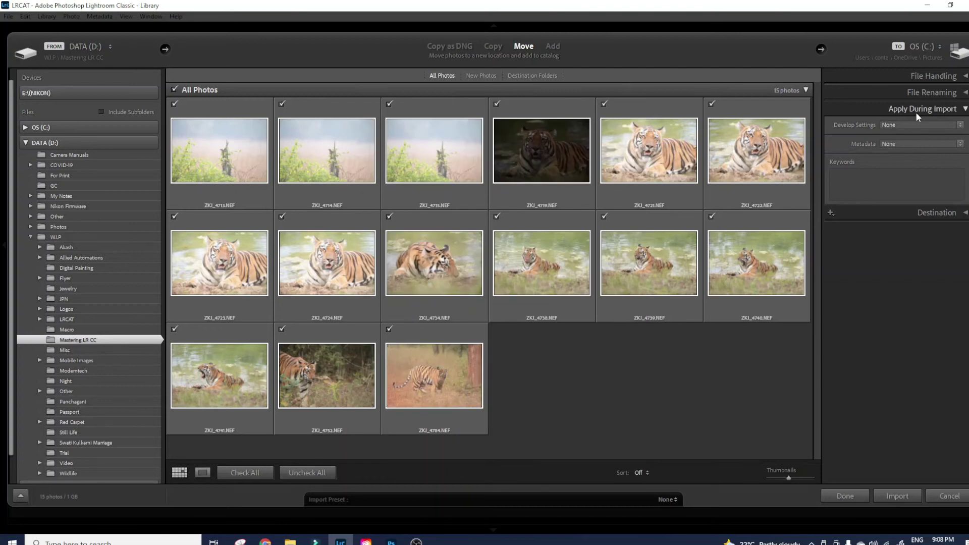
Check the Develop Settings and Metadata preset choices for the import, keeping both at None
click(914, 127)
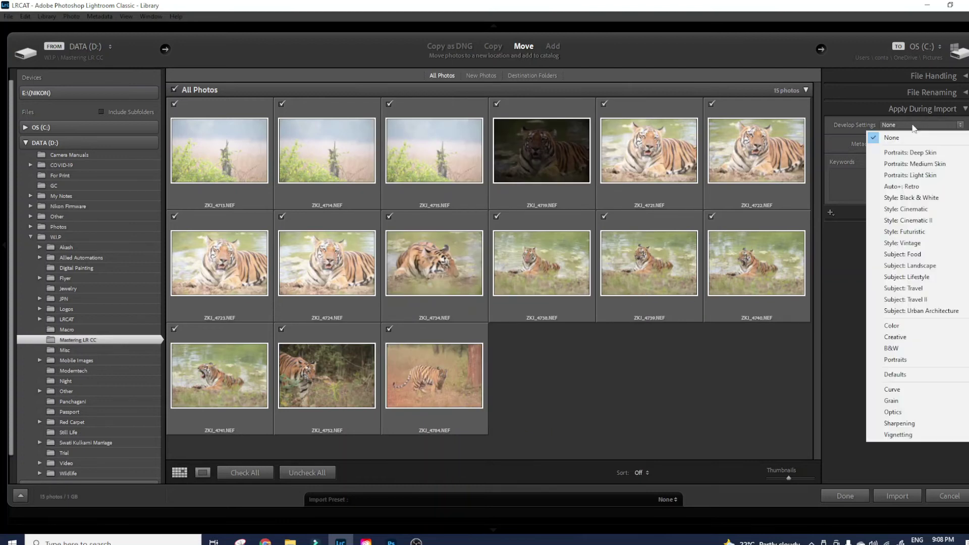
click(838, 156)
click(891, 145)
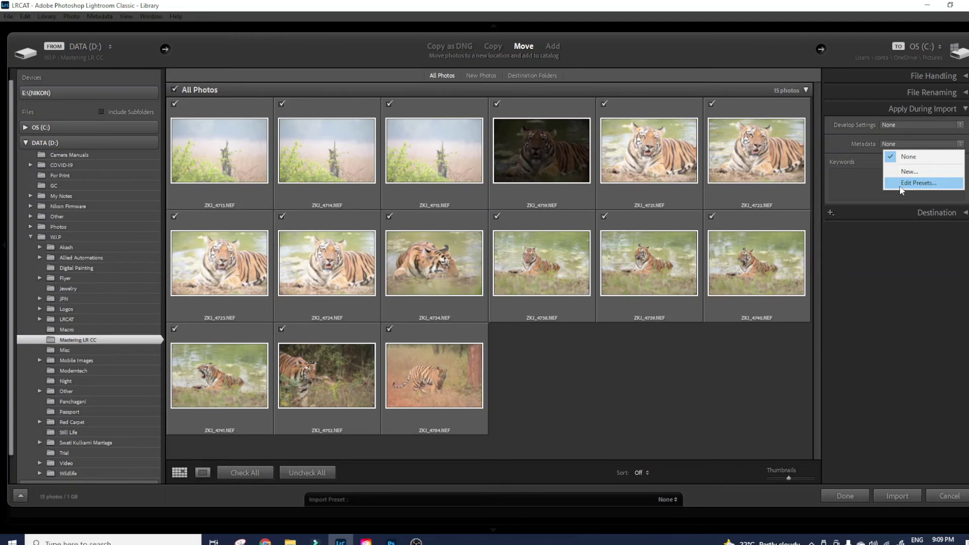
click(855, 182)
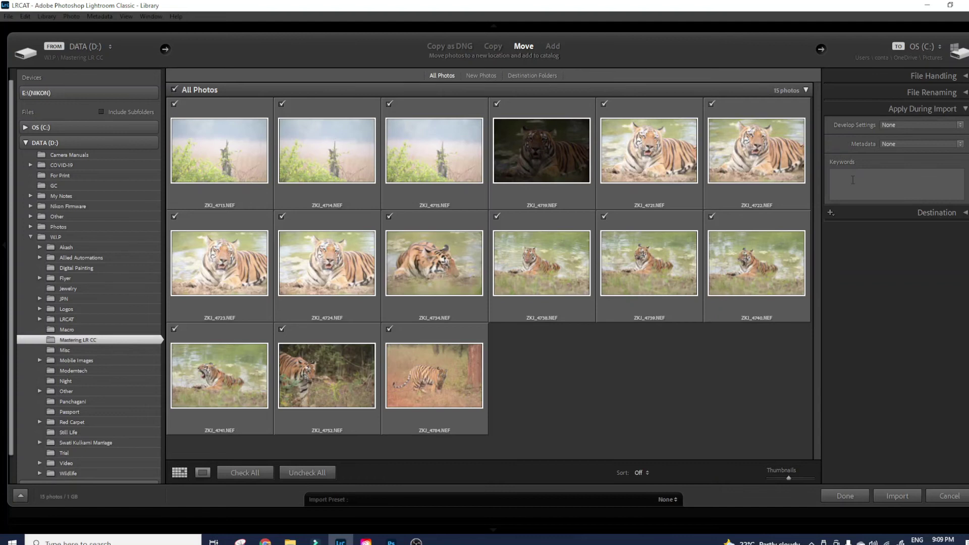
Try the import keywords "Wildlife, 2022" and erase them again
click(853, 181)
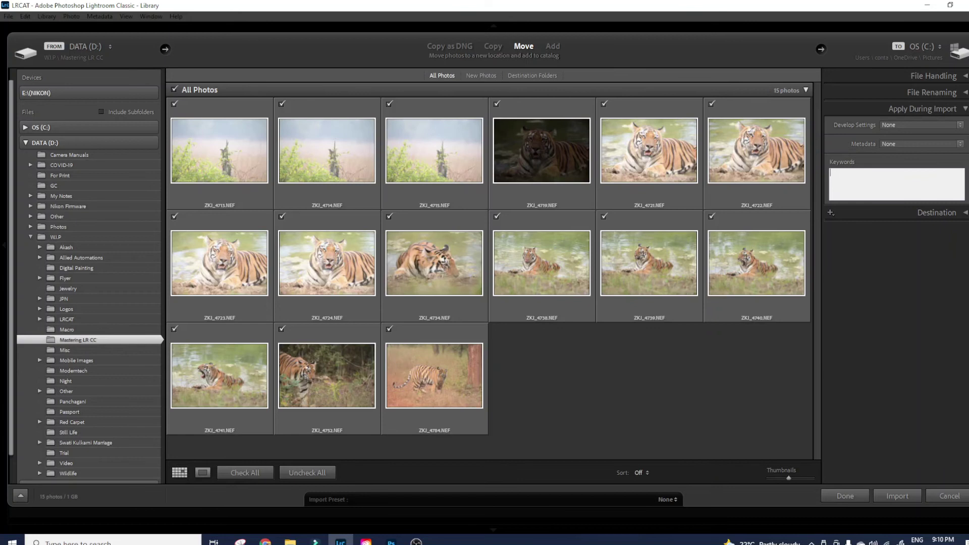
text(Wildlig)
key(BackSpace)
text(fe, 2022)
key(BackSpace)
key(BackSpace)
key(BackSpace)
key(BackSpace)
key(BackSpace)
key(BackSpace)
key(BackSpace)
key(BackSpace)
key(BackSpace)
key(BackSpace)
key(BackSpace)
key(BackSpace)
key(BackSpace)
Expand the Destination options and compare them across the Copy, Move and Add import methods, ending on Move
click(966, 110)
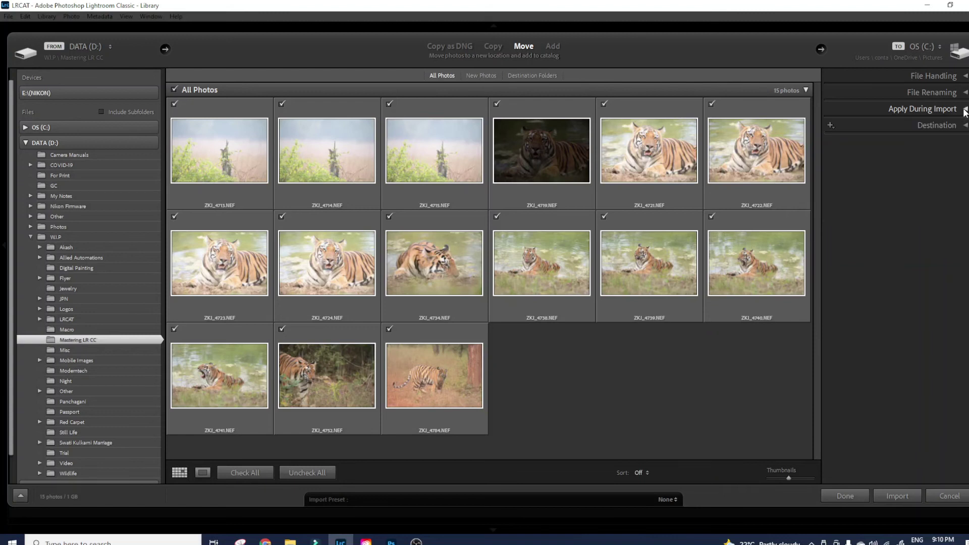
click(966, 127)
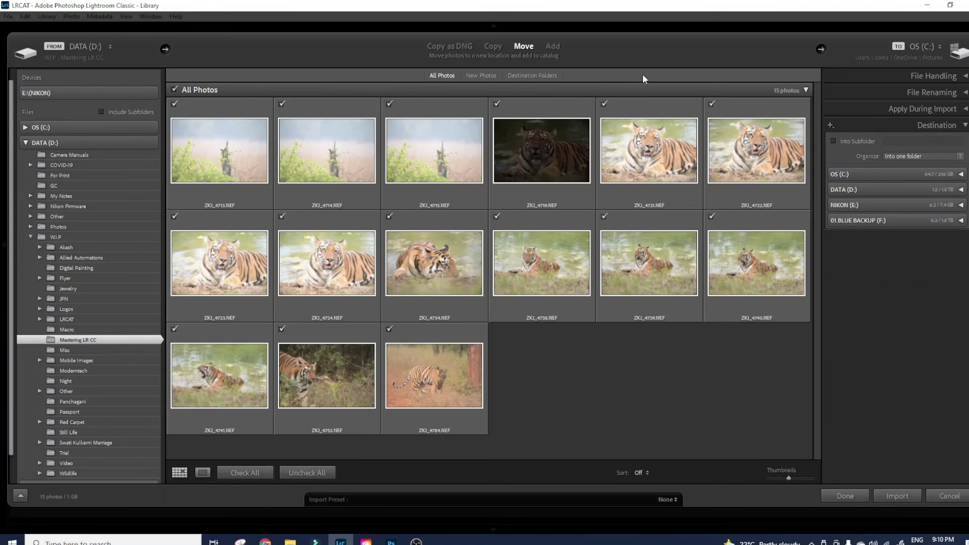
click(488, 46)
click(523, 47)
click(553, 46)
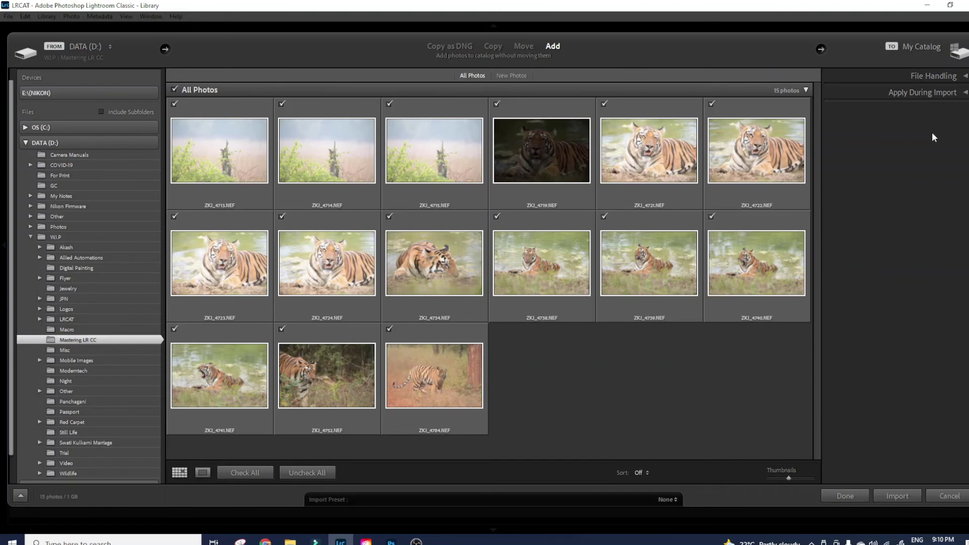
click(524, 47)
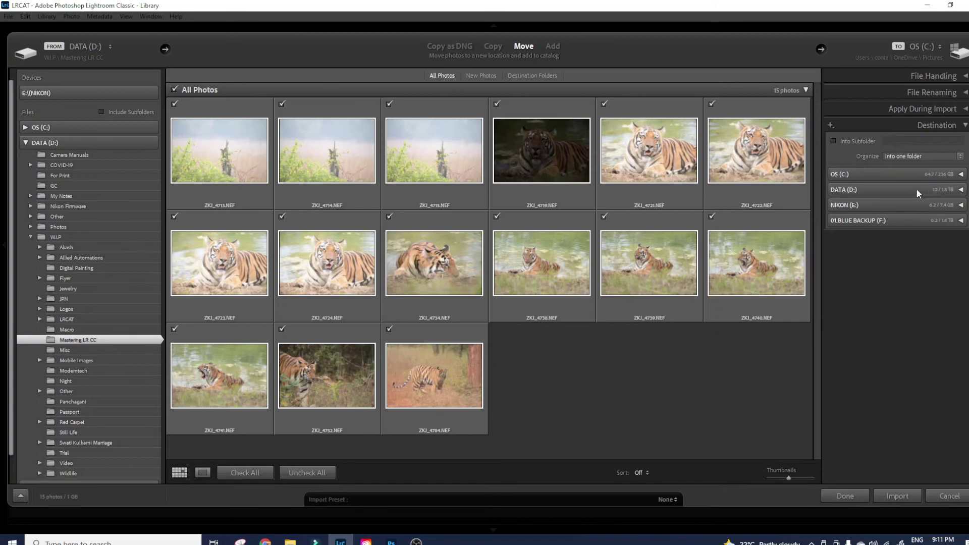
Set the W.I.P folder on the DATA (D:) drive as the import destination
click(961, 190)
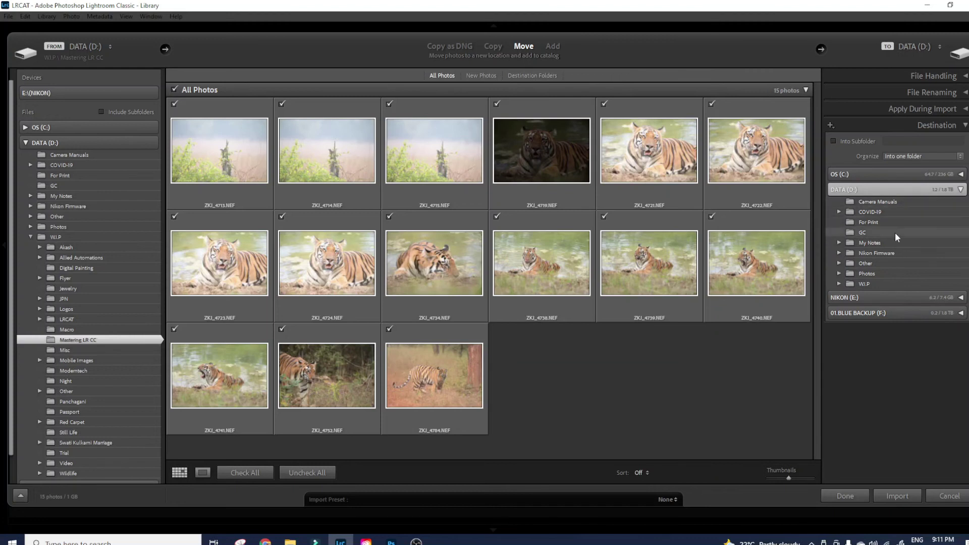
click(835, 283)
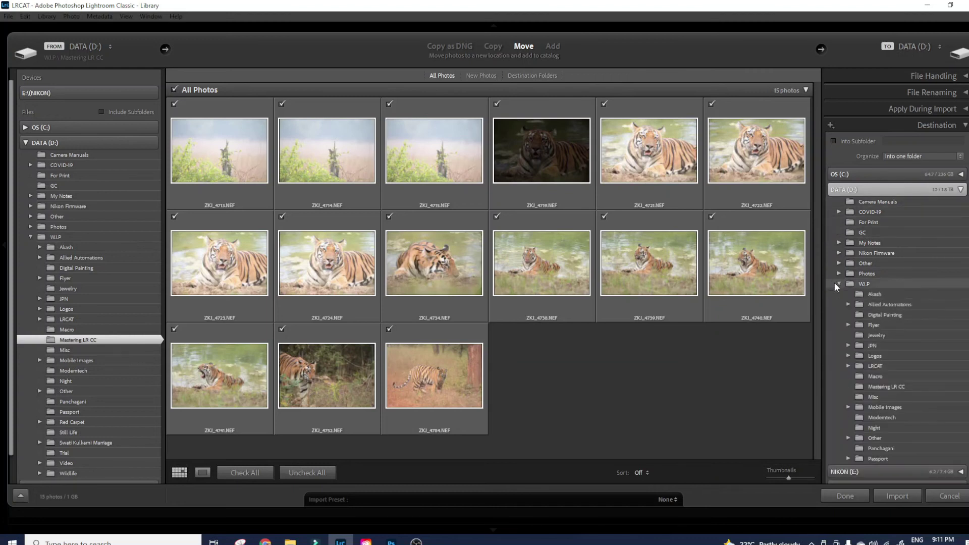
click(857, 286)
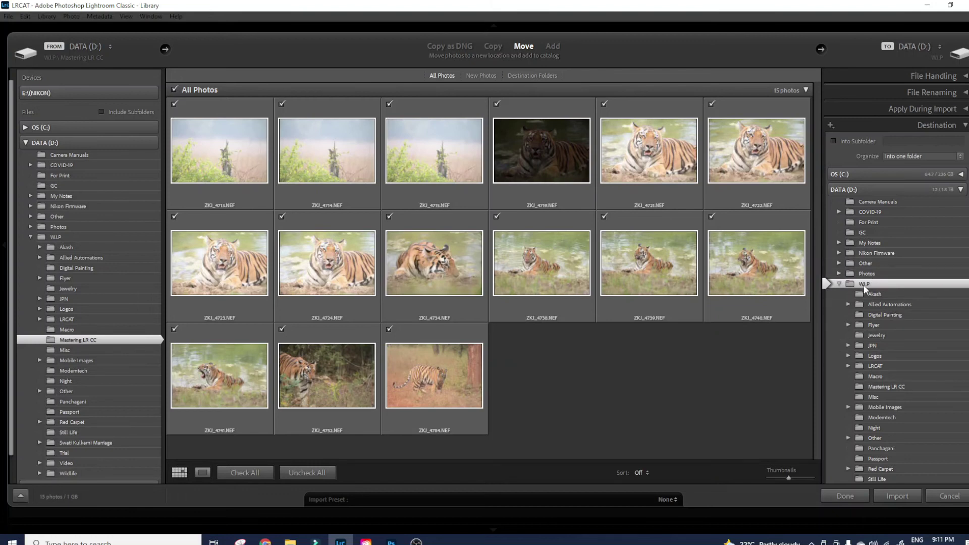
scroll(898, 293, down, 3)
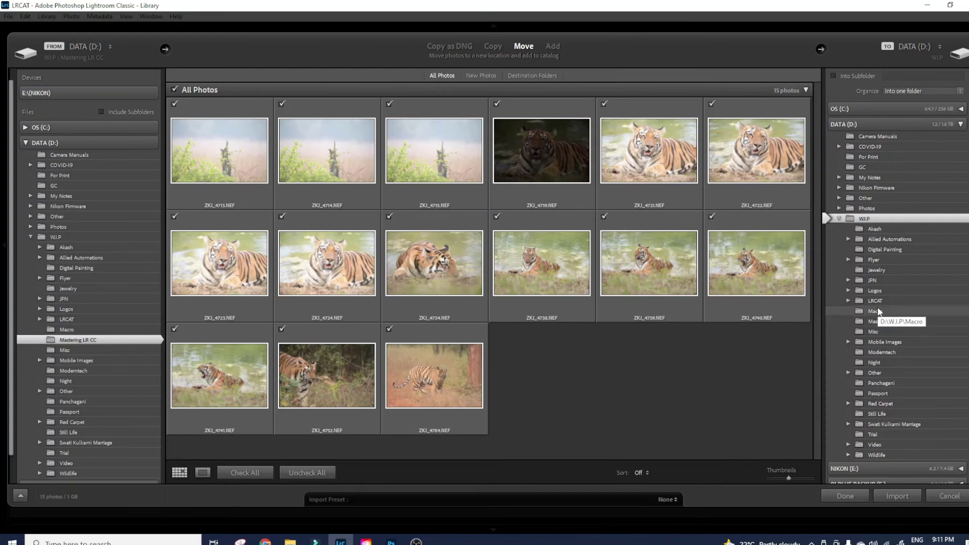
scroll(879, 312, down, 1)
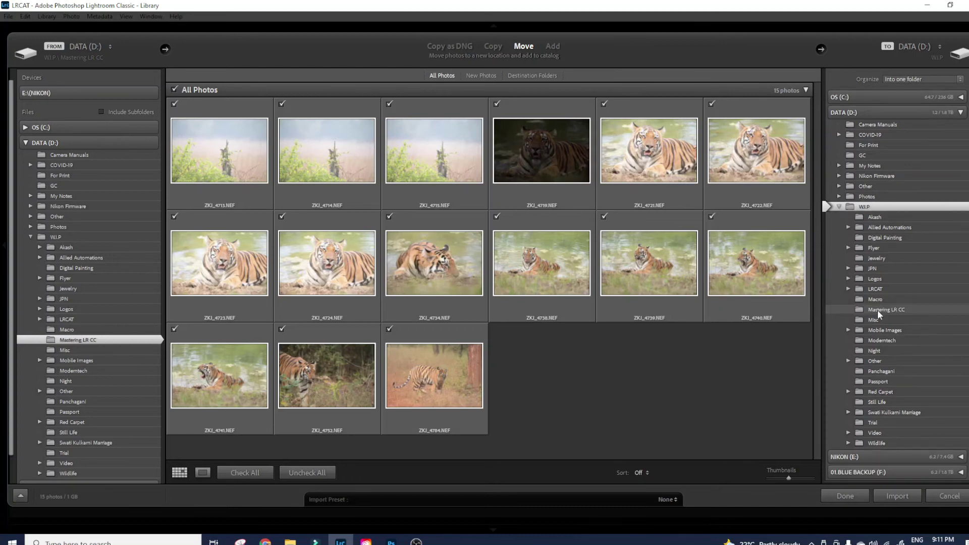
scroll(863, 217, up, 2)
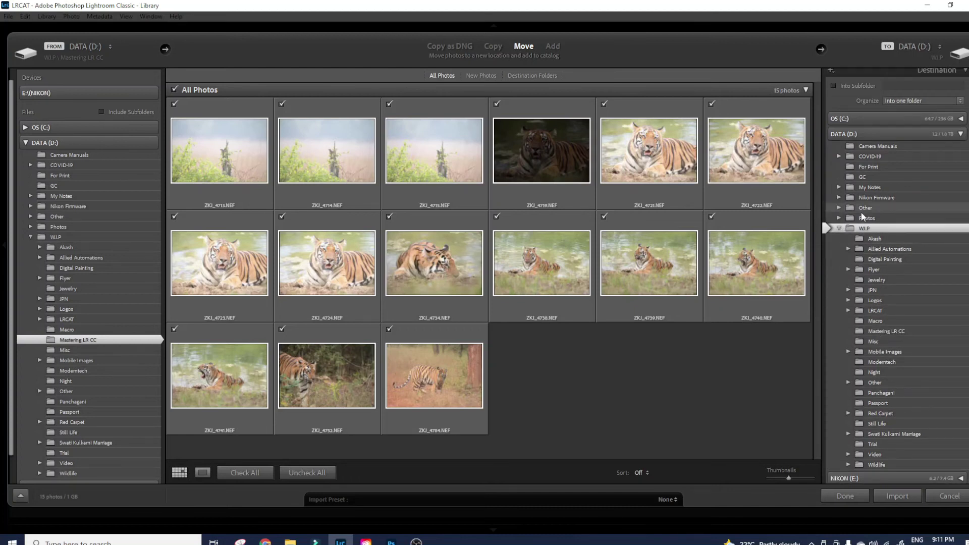
scroll(862, 217, up, 2)
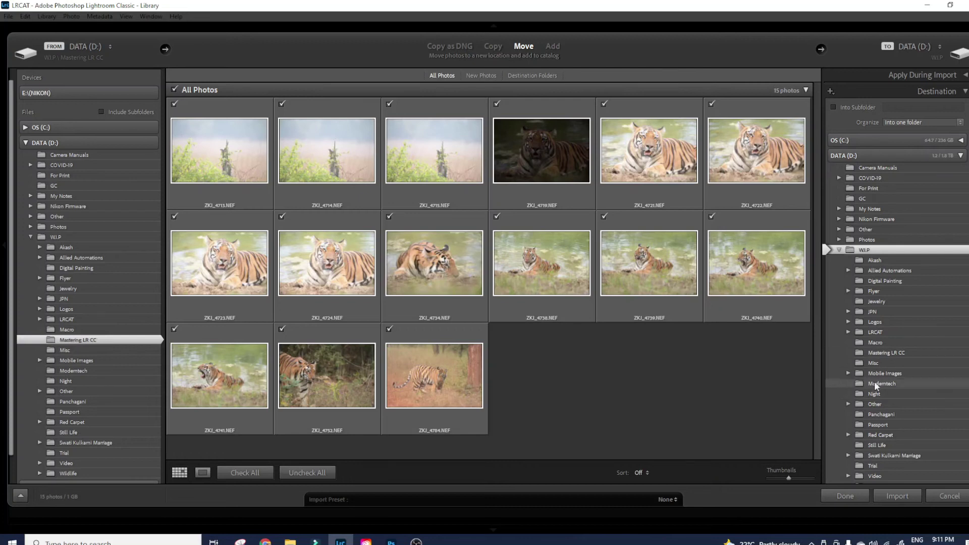
Place the imported photos in a subfolder named 01.DEMO and organize them by date
click(833, 109)
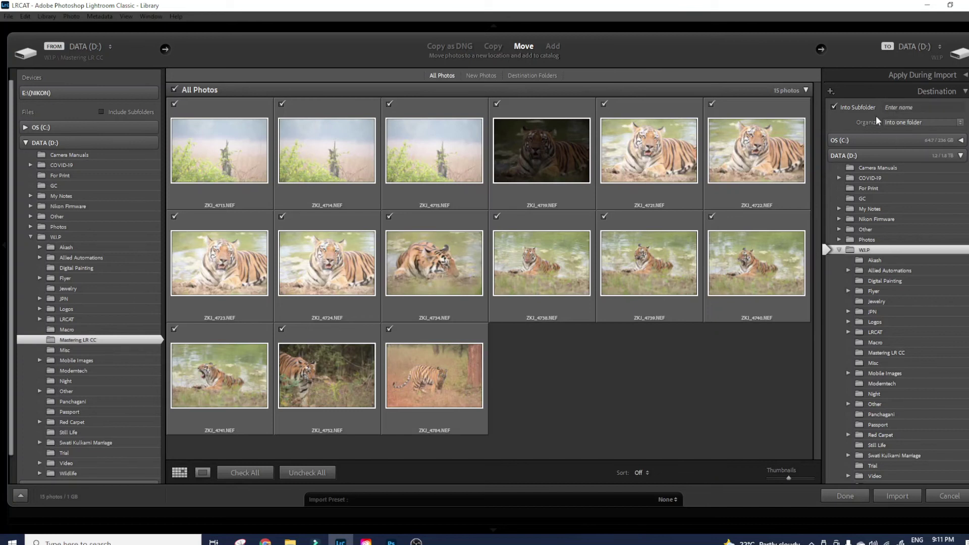
click(897, 108)
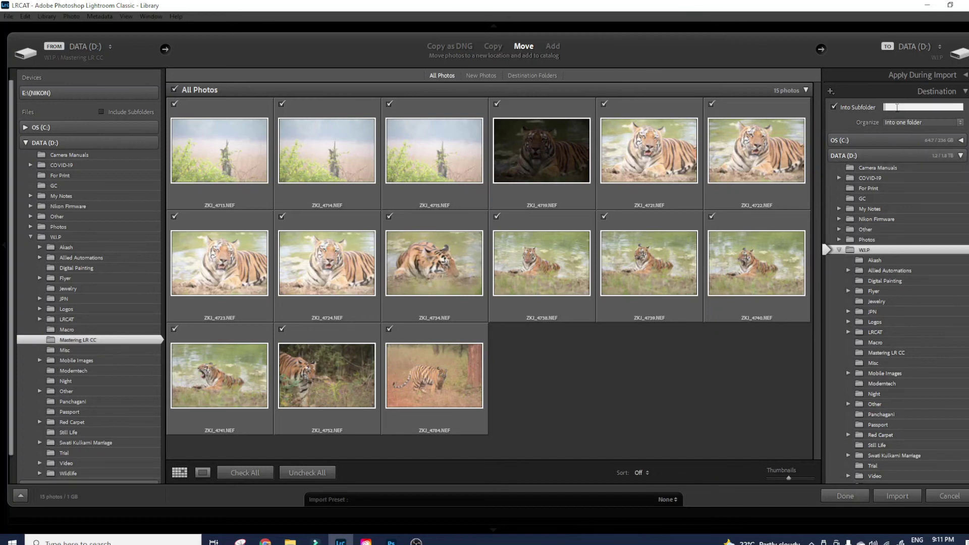
text(D)
key(ctrl+a)
text(01.DEMO)
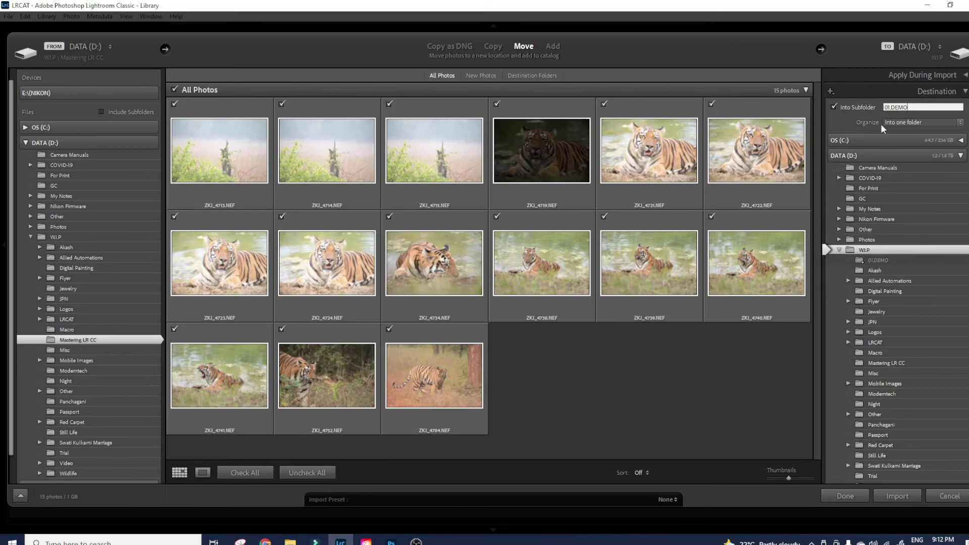
click(901, 122)
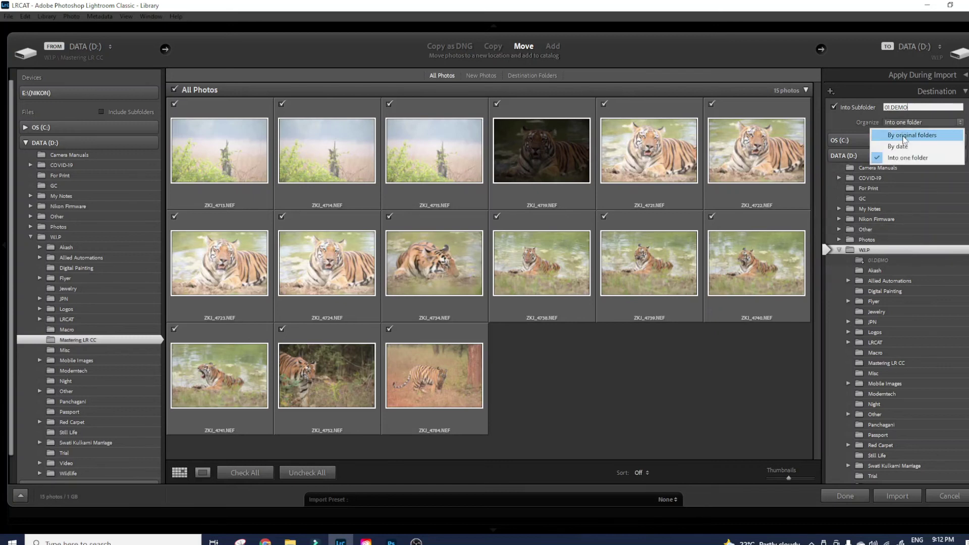
click(898, 147)
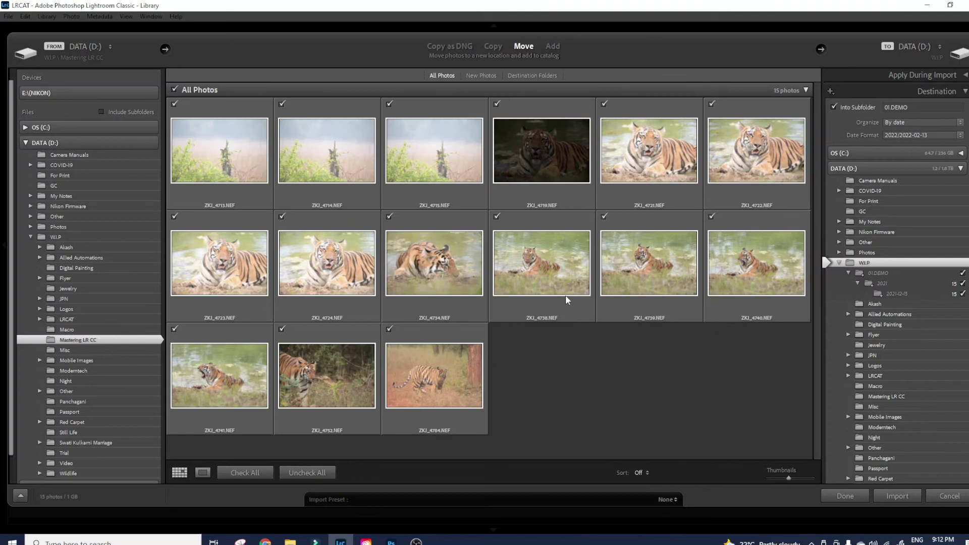
Exclude all photos from the import, and include all of them again
mouse_move(567, 300)
click(255, 474)
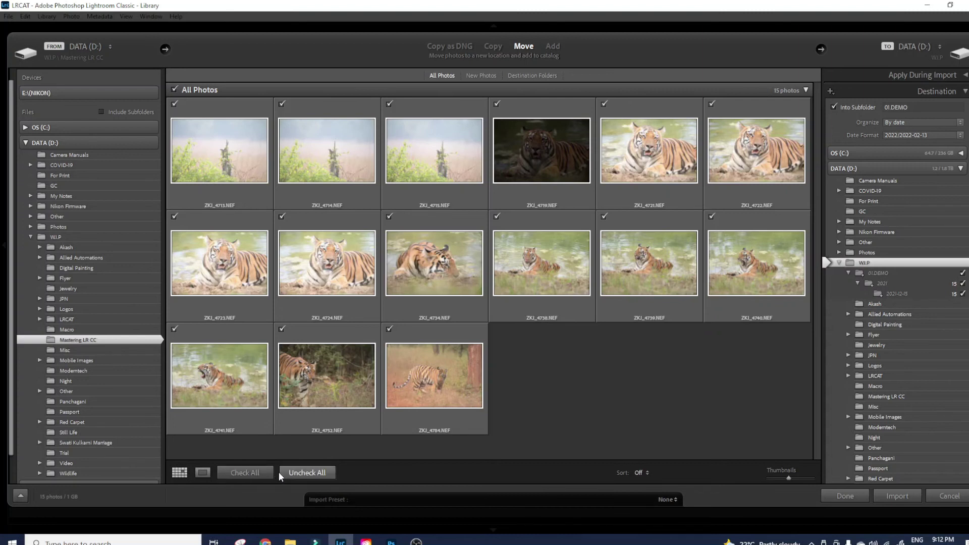
click(303, 474)
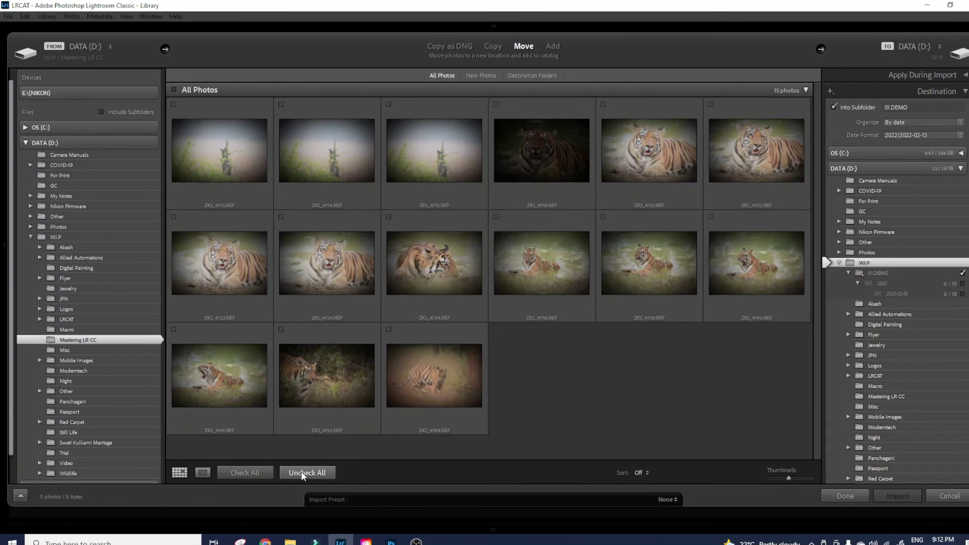
click(266, 478)
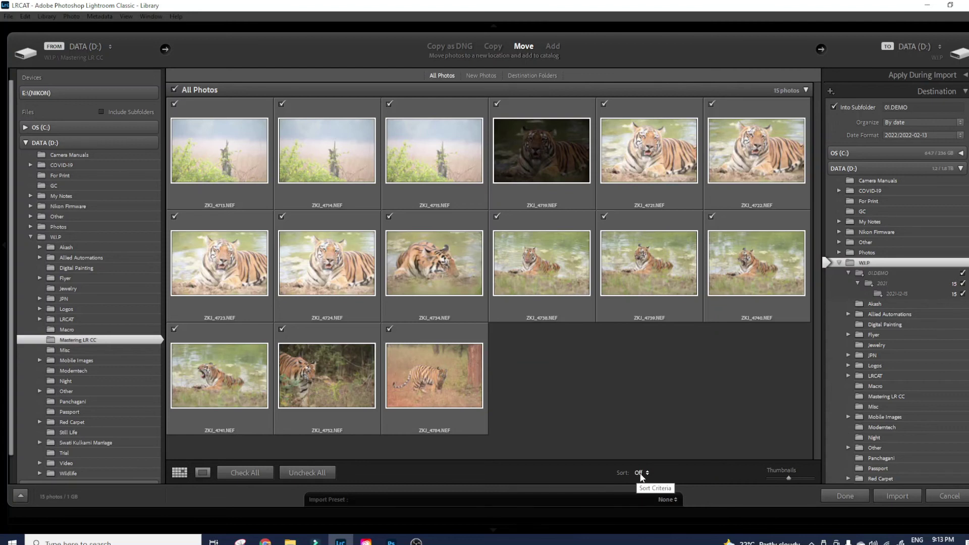
Sort the import thumbnails by Capture Time and reverse the sort direction
click(639, 474)
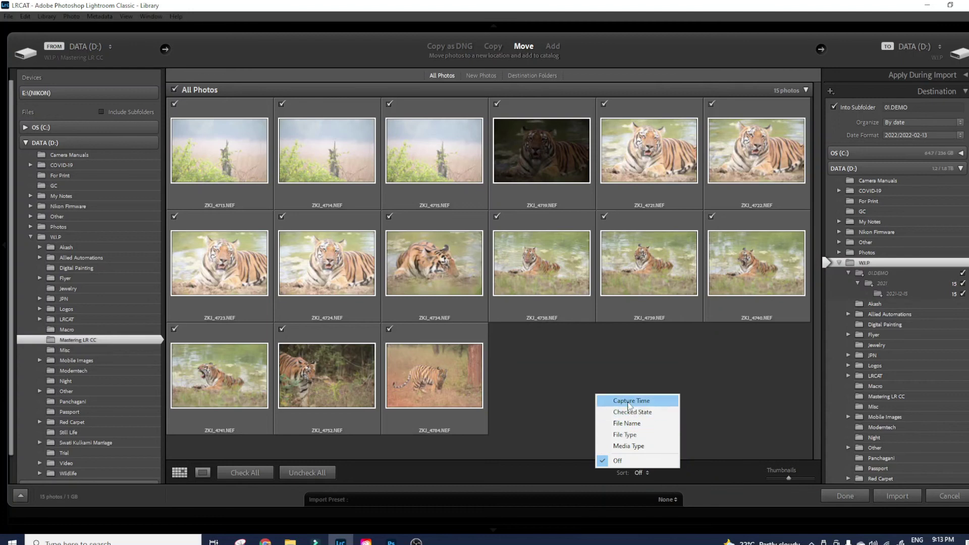
click(630, 402)
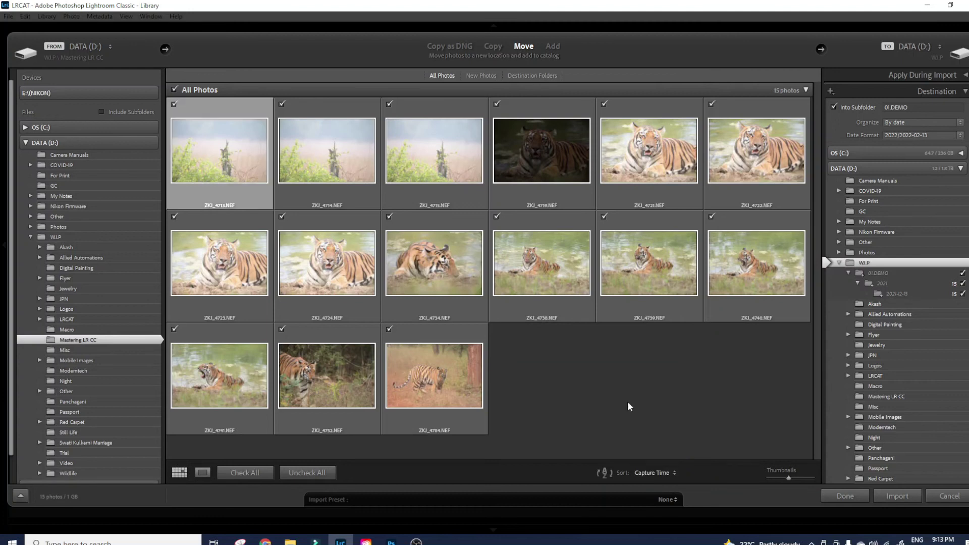
click(604, 474)
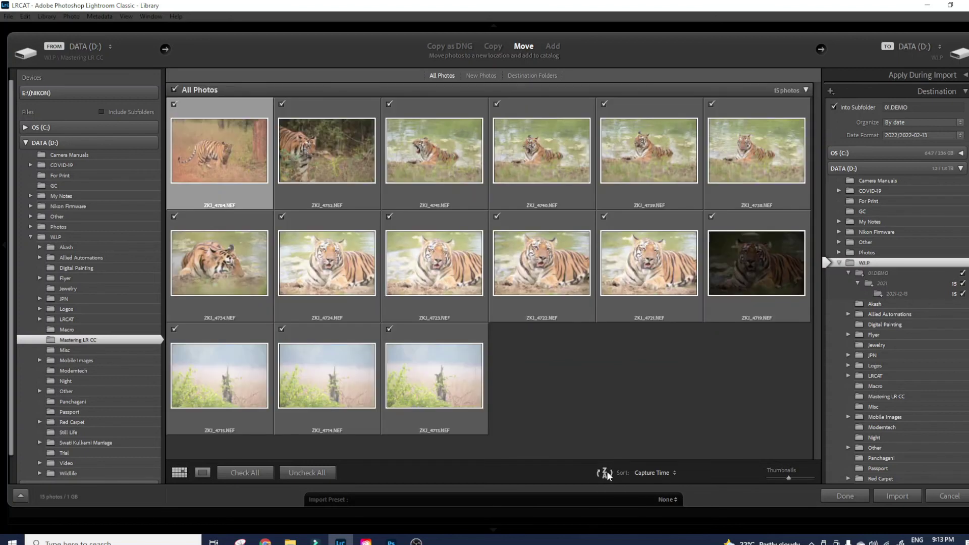
Reverse the Capture Time order, sort the import thumbnails by Checked State, and toggle the sort direction
click(607, 474)
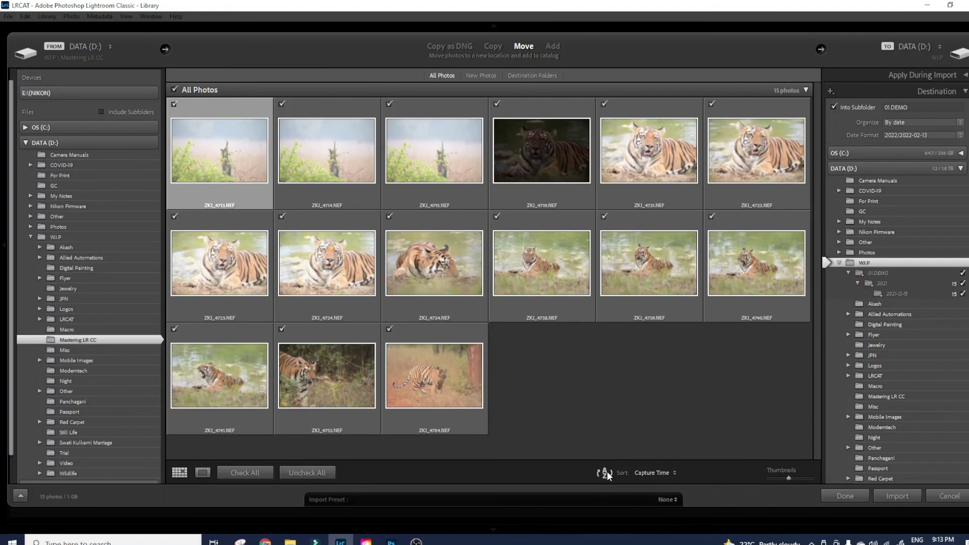
click(672, 473)
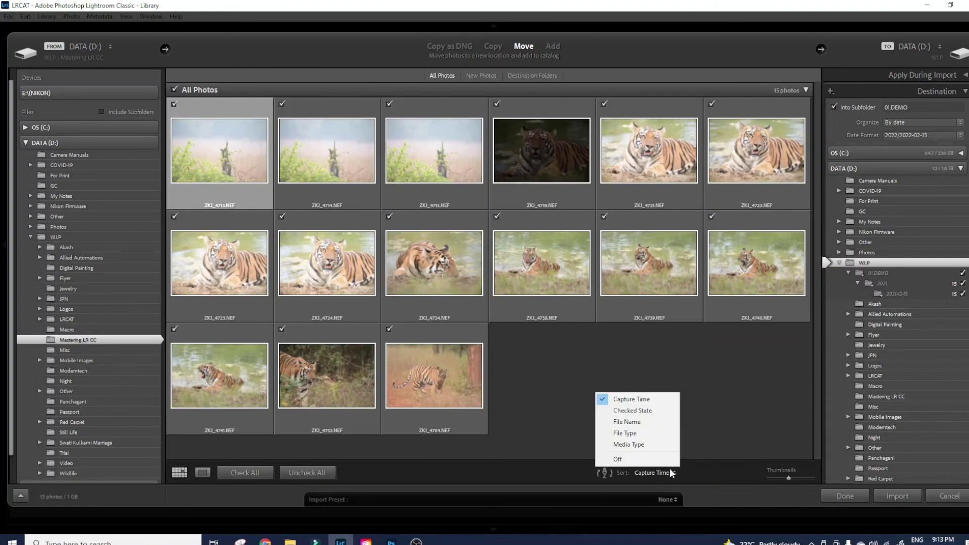
click(638, 415)
click(609, 474)
click(609, 475)
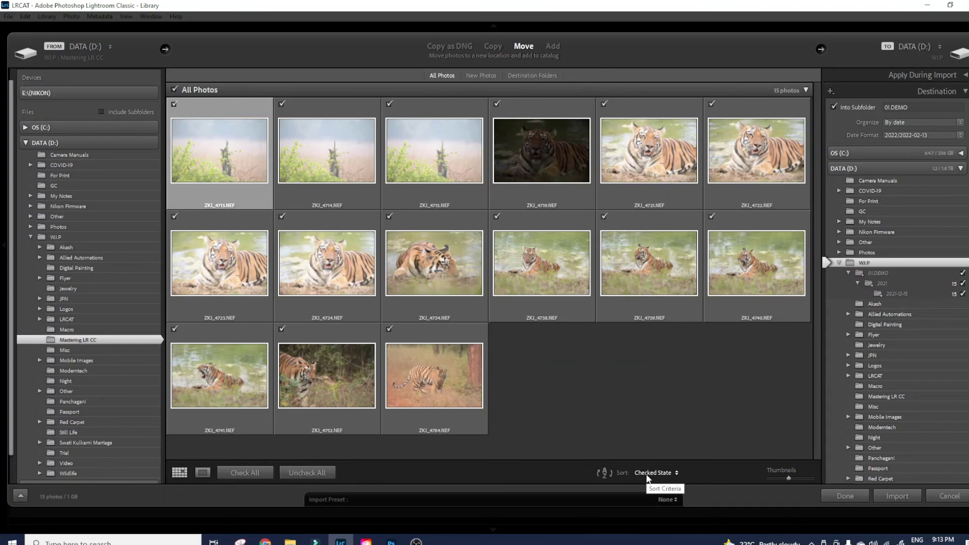
Sort the import thumbnails by File Name and reverse the sort direction repeatedly, ending in descending order
click(648, 477)
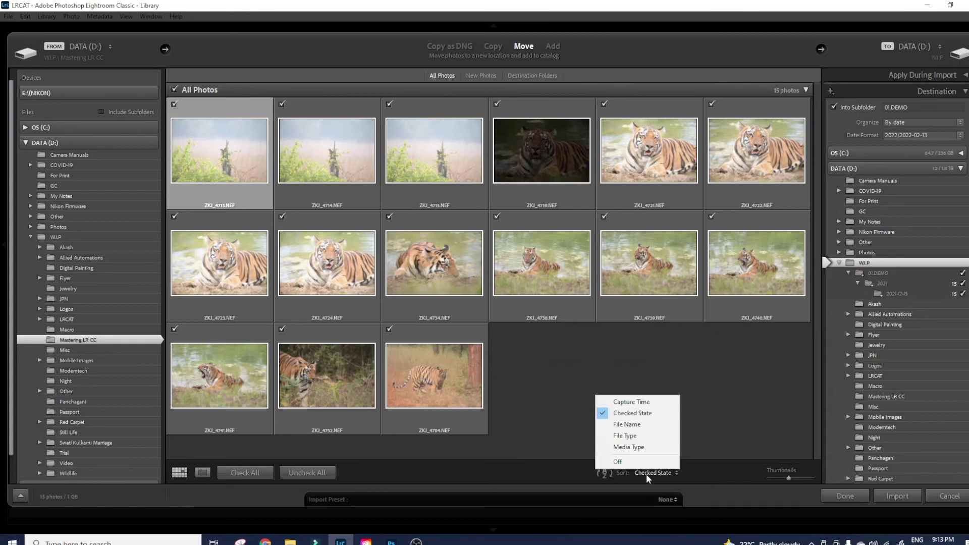
click(635, 424)
click(611, 475)
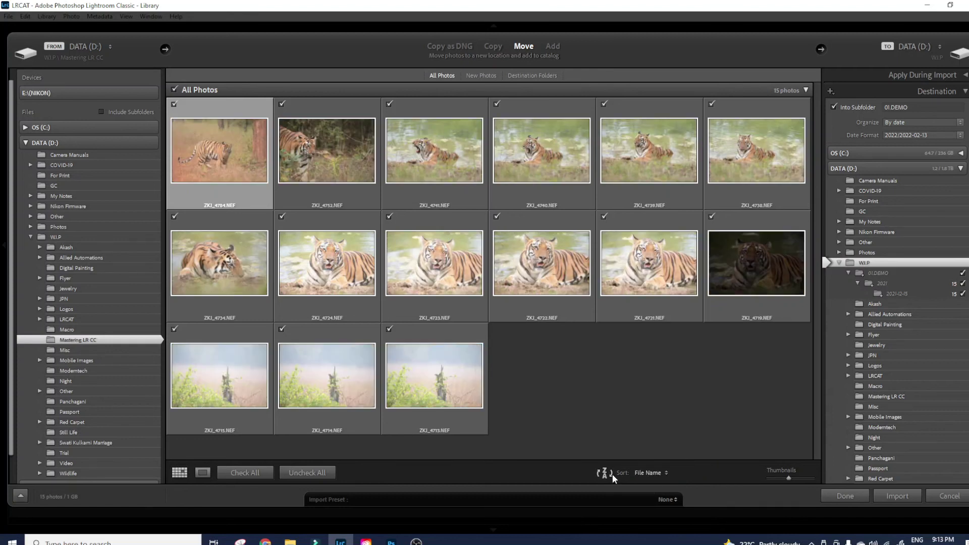
click(613, 477)
click(613, 477)
Sort the import thumbnails by File Type, switch back to File Name, and set the direction to ascending
click(640, 475)
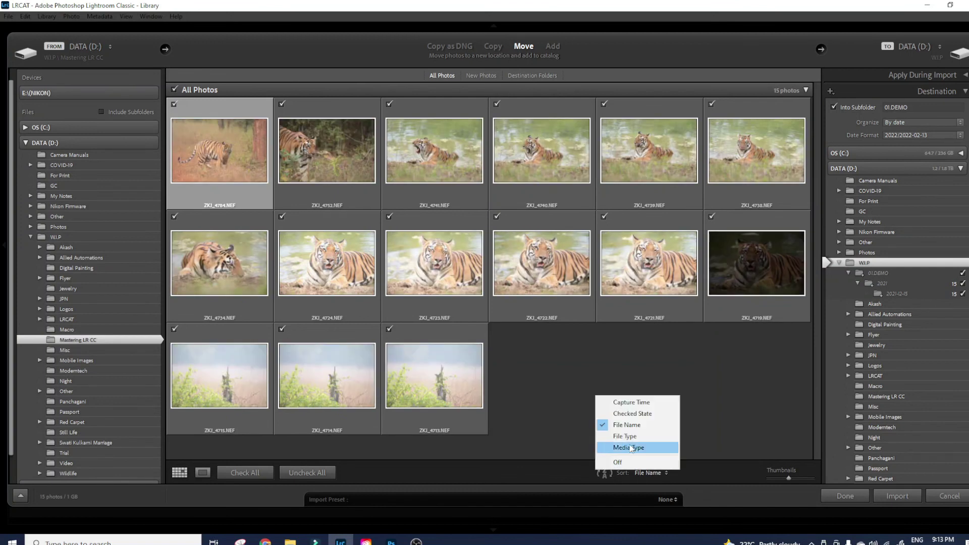
click(628, 437)
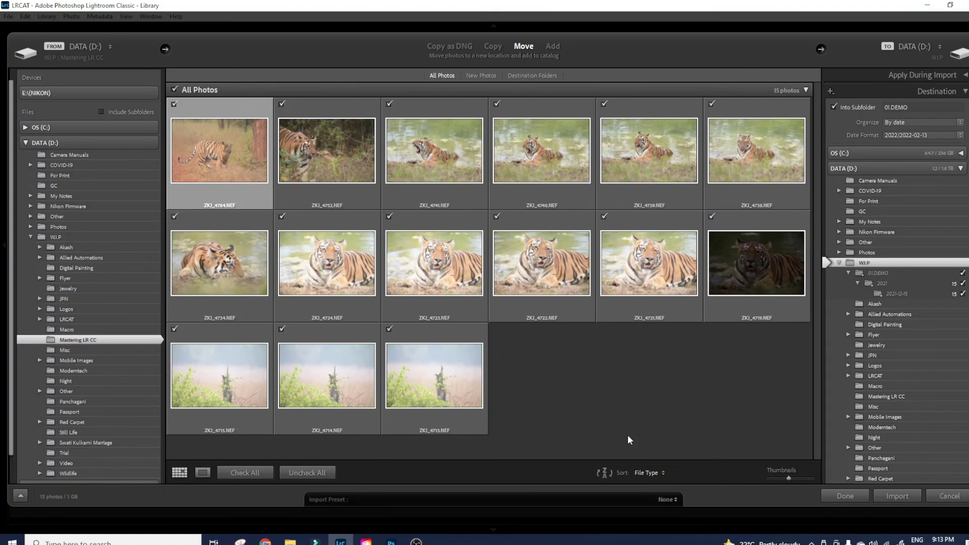
click(641, 475)
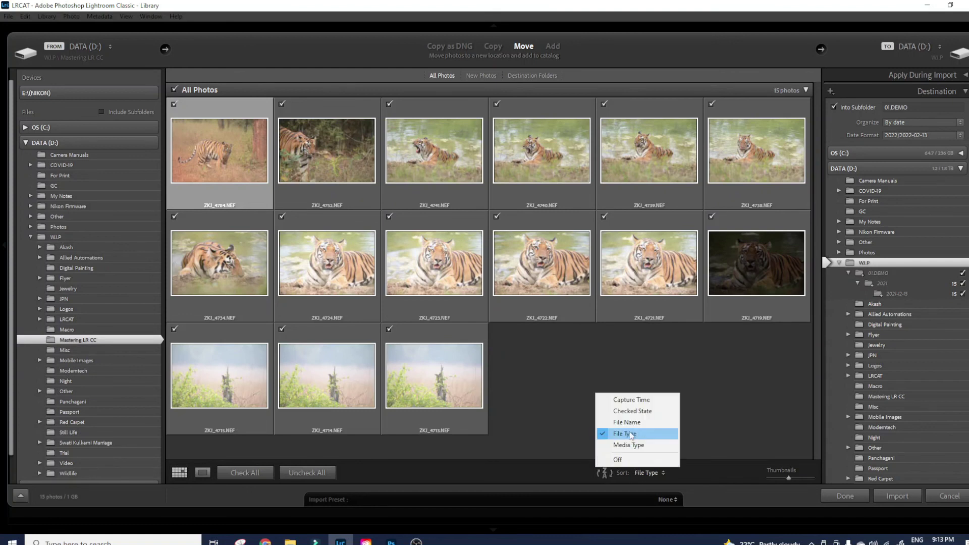
click(634, 424)
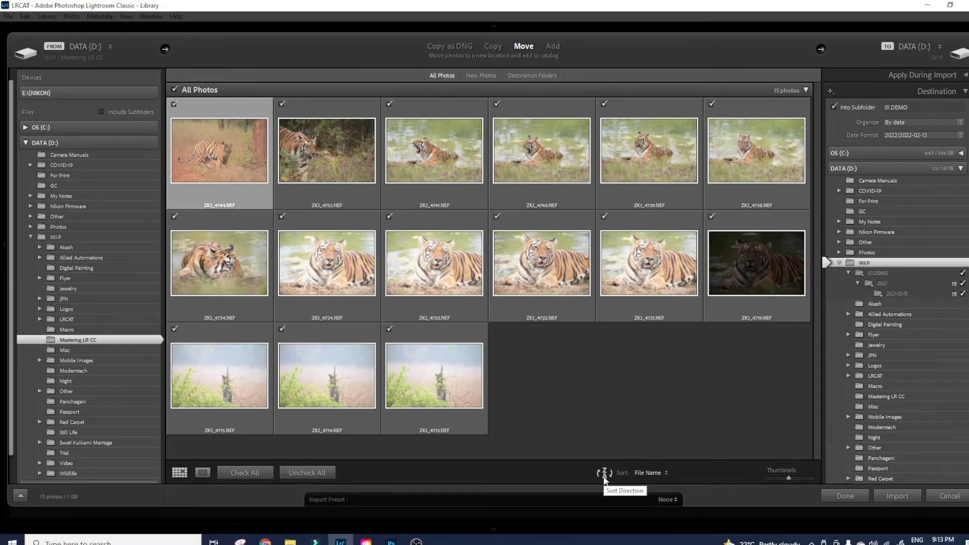
click(604, 473)
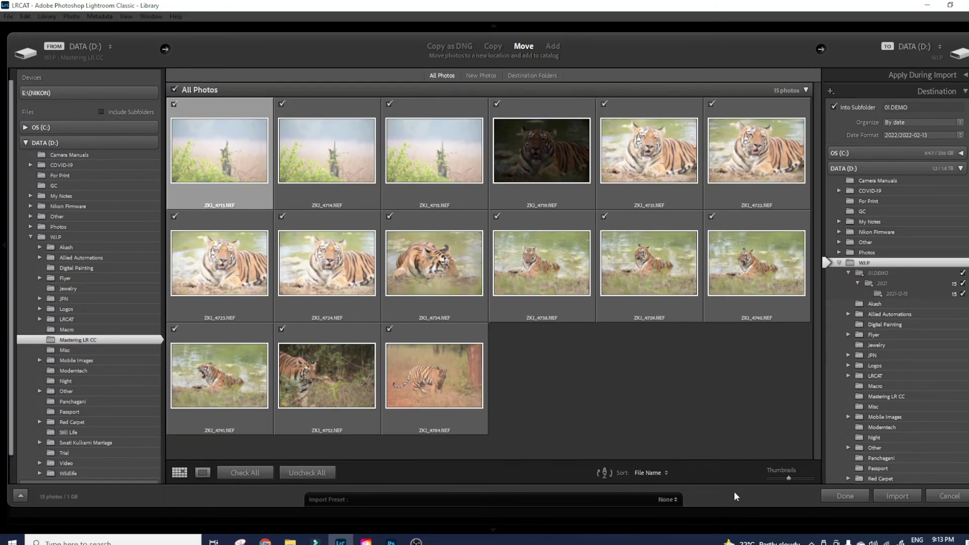
Enlarge the thumbnails, shrink them until all photos fit seven to a row, and import the checked photos
mouse_move(790, 483)
mouse_down()
mouse_move(773, 484)
mouse_move(803, 481)
mouse_up()
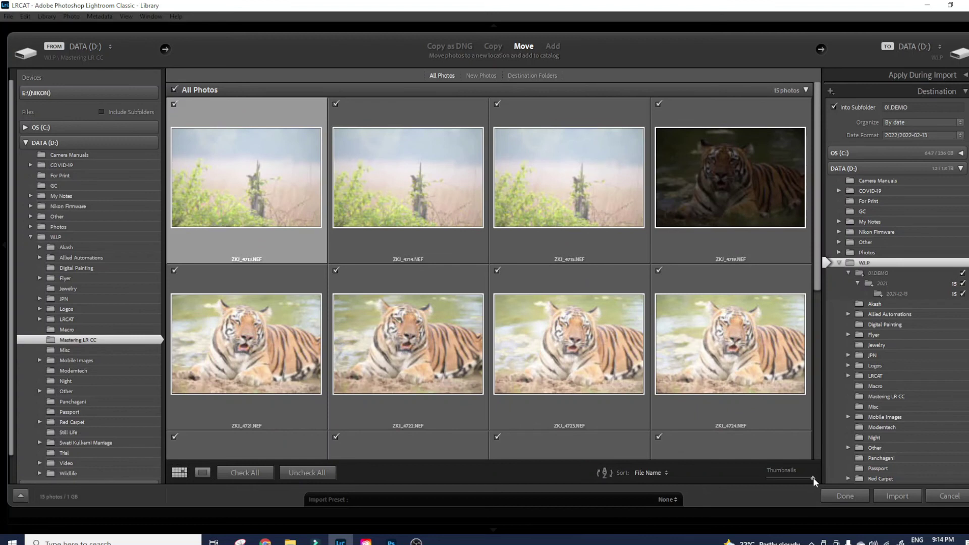
drag(813, 479, 786, 479)
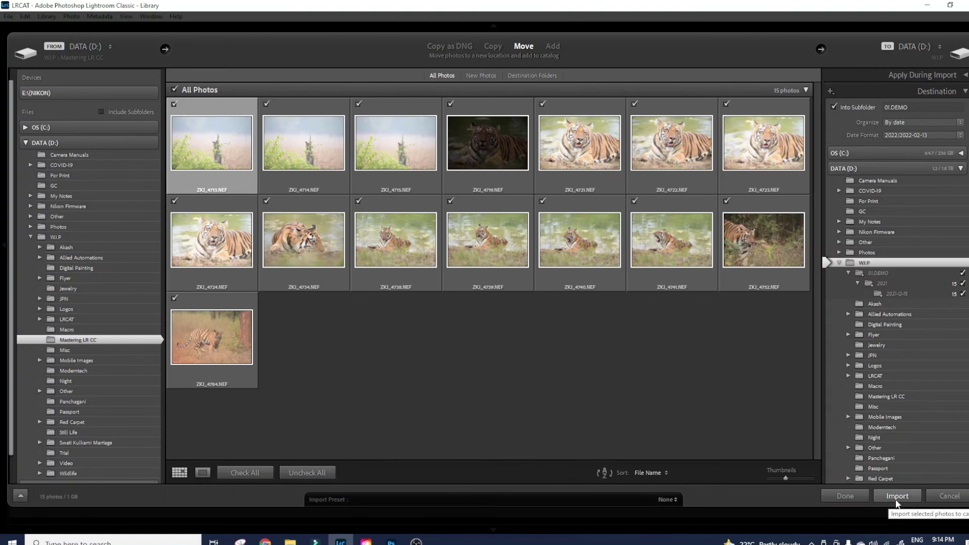
click(897, 497)
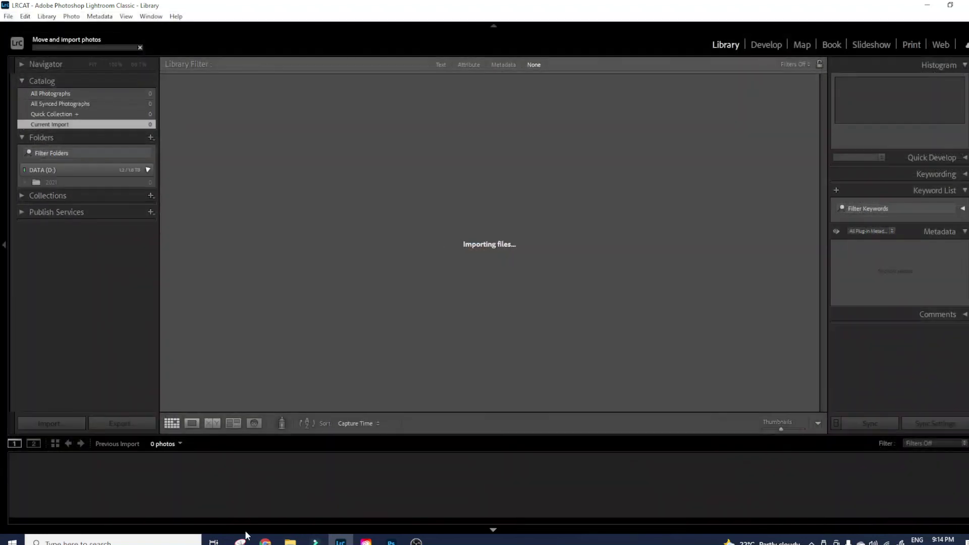
Switch to File Explorer and open the imported photos' folder at DATA (D:) > W.I.P > 01.DEMO > 2021 > 2021-12-15
mouse_move(290, 540)
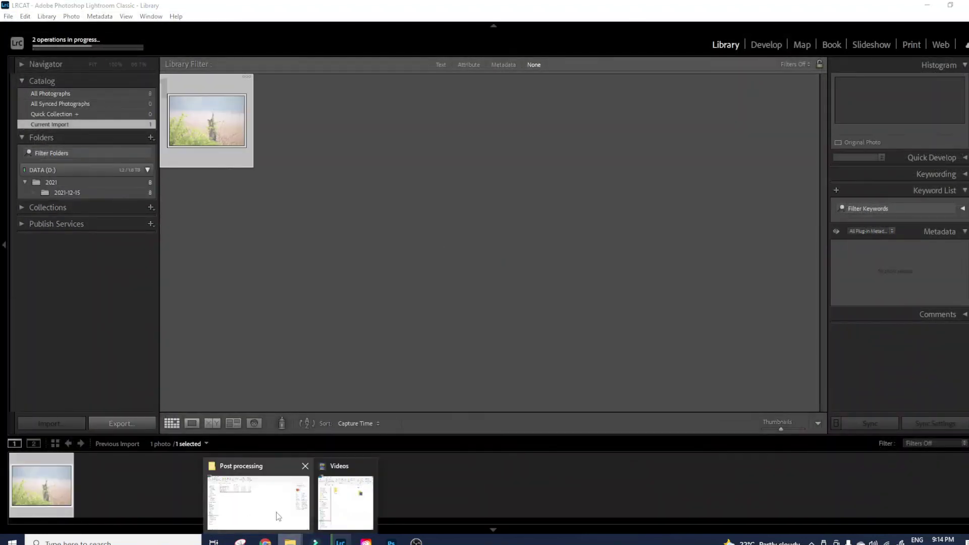
click(277, 516)
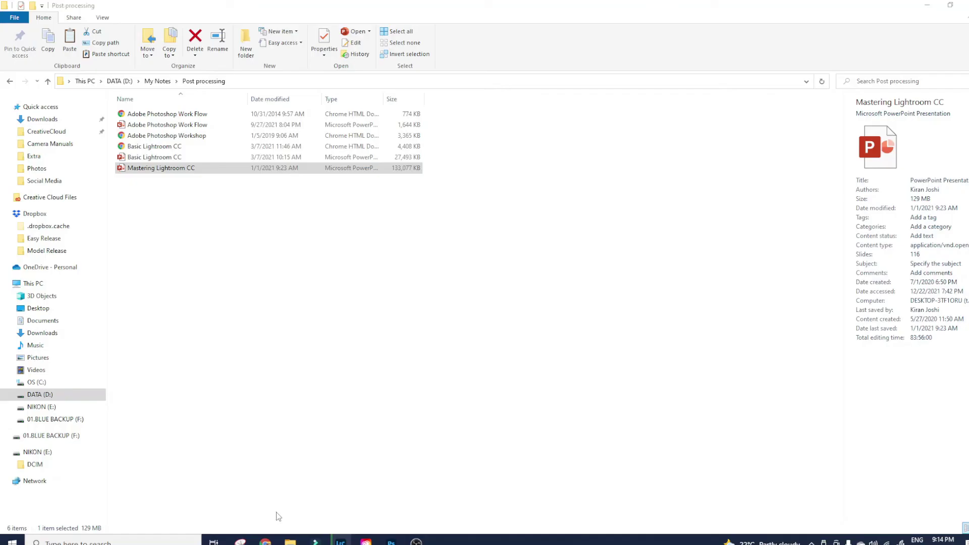
click(40, 395)
click(134, 200)
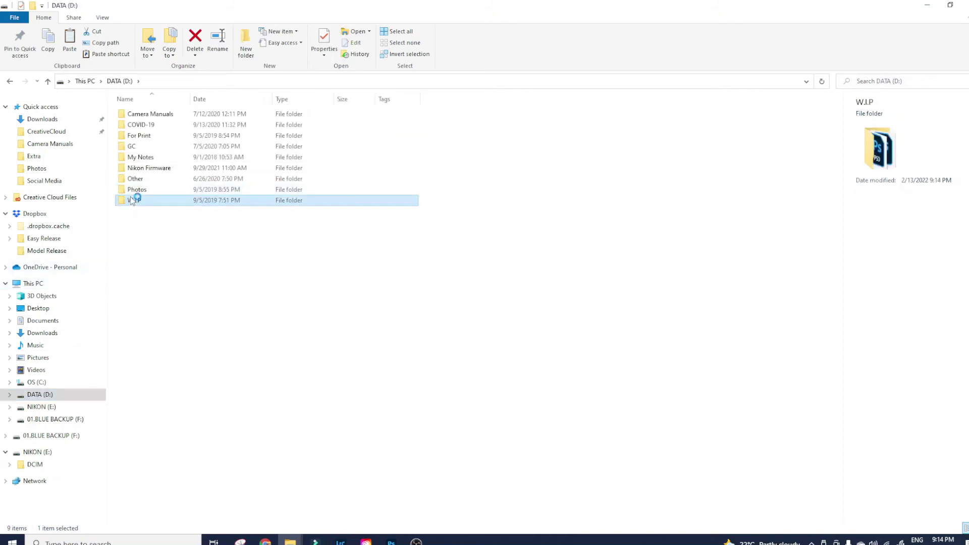
click(145, 115)
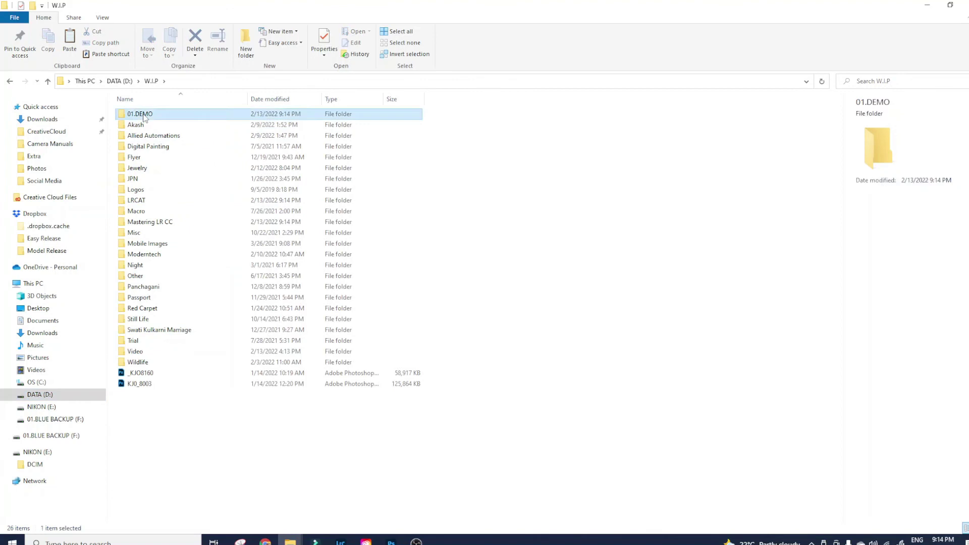
double_click(145, 116)
click(134, 119)
double_click(135, 119)
click(138, 116)
double_click(140, 117)
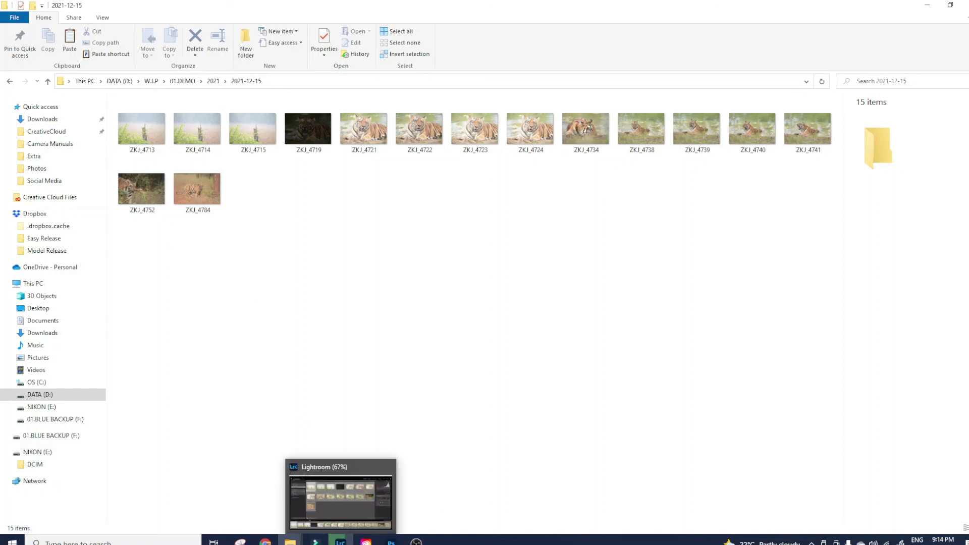
Switch back to Lightroom Classic, open a new import, and check the Mastering LR CC source folder inside W.I.P on DATA (D:)
click(342, 541)
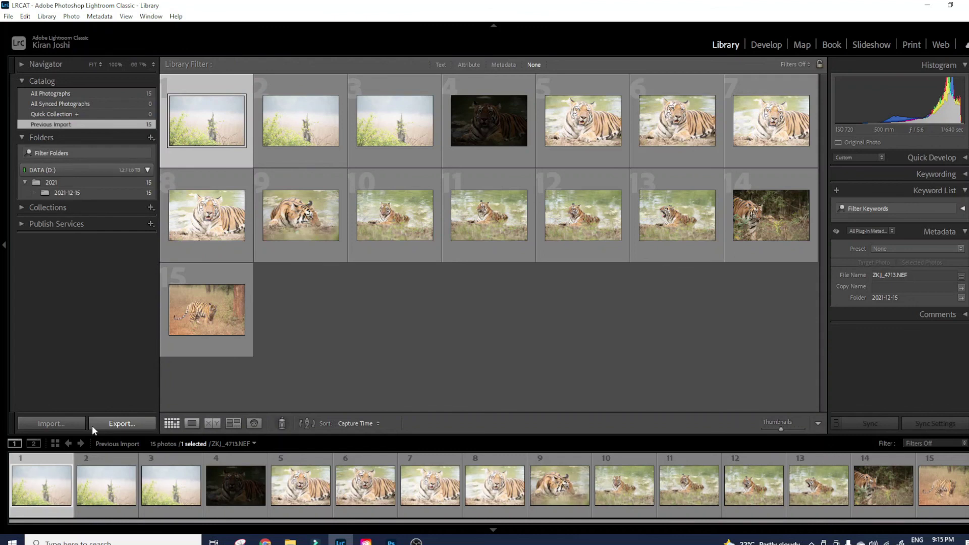
click(64, 425)
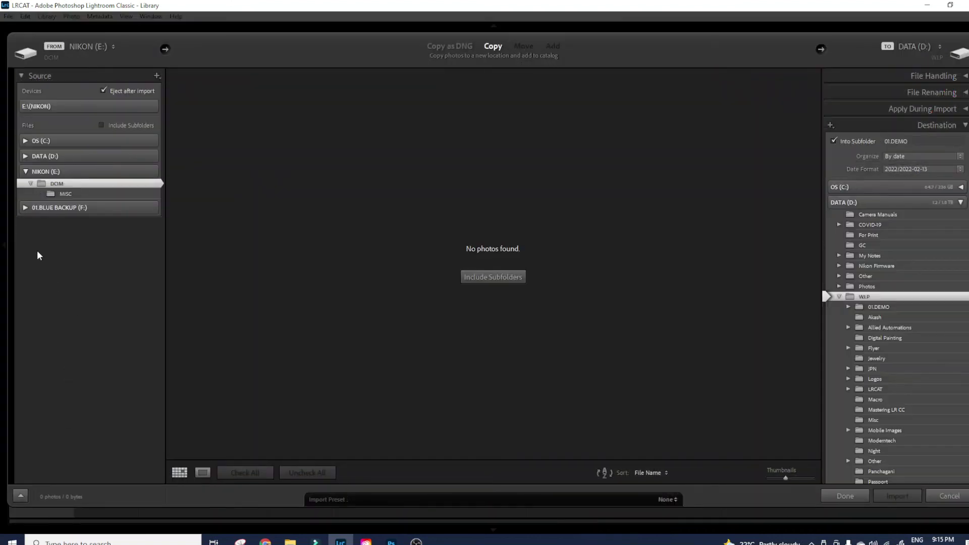
click(26, 157)
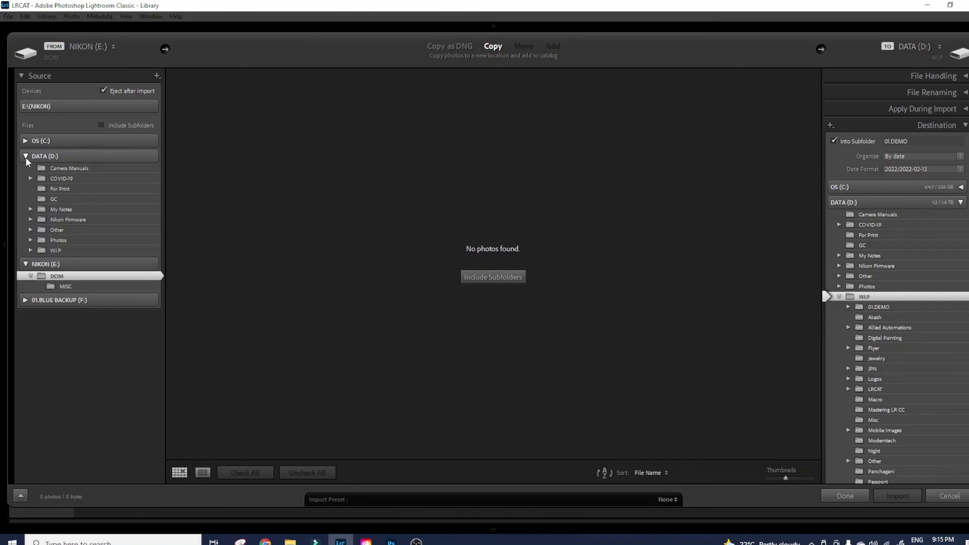
click(30, 251)
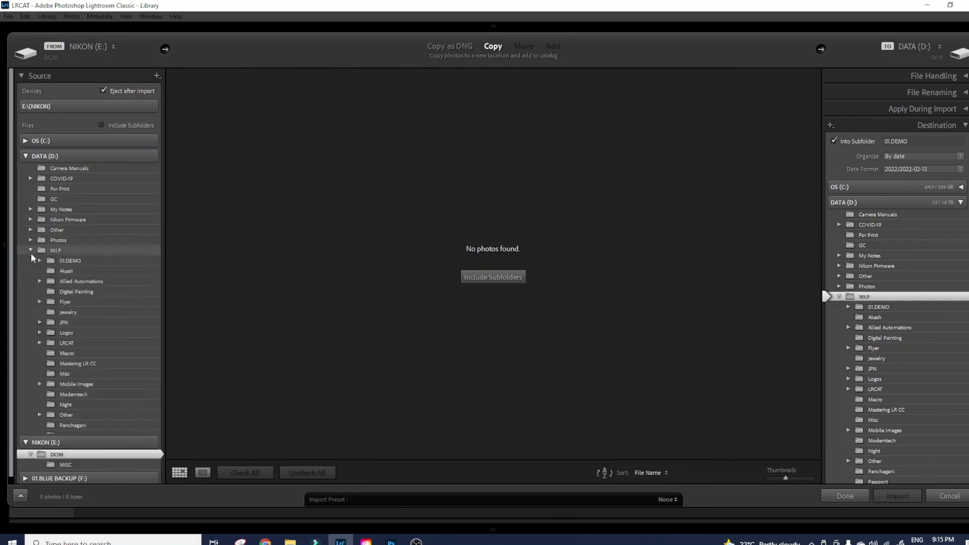
click(62, 363)
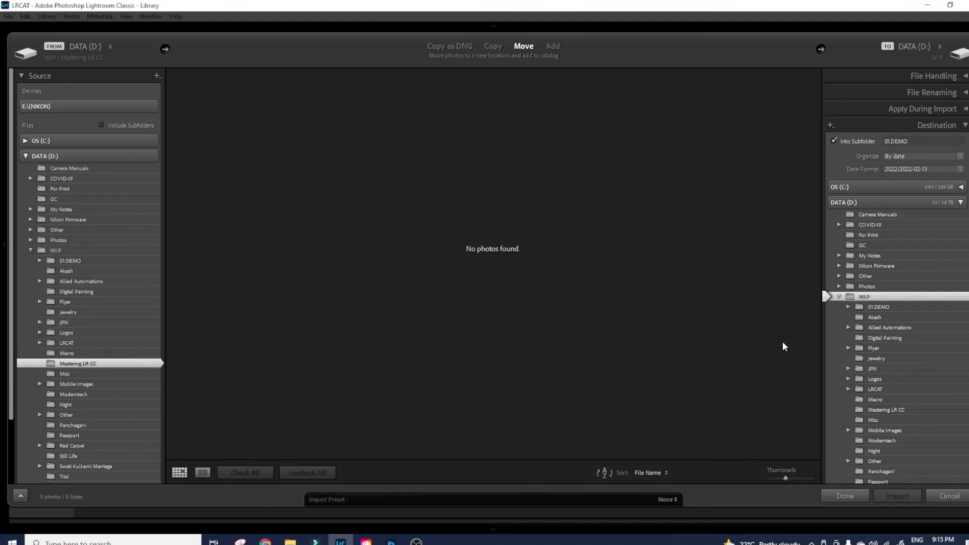
Check the 2021-12-15 folder under 01.DEMO as the source, view the File Handling options, and close the import without importing
click(848, 308)
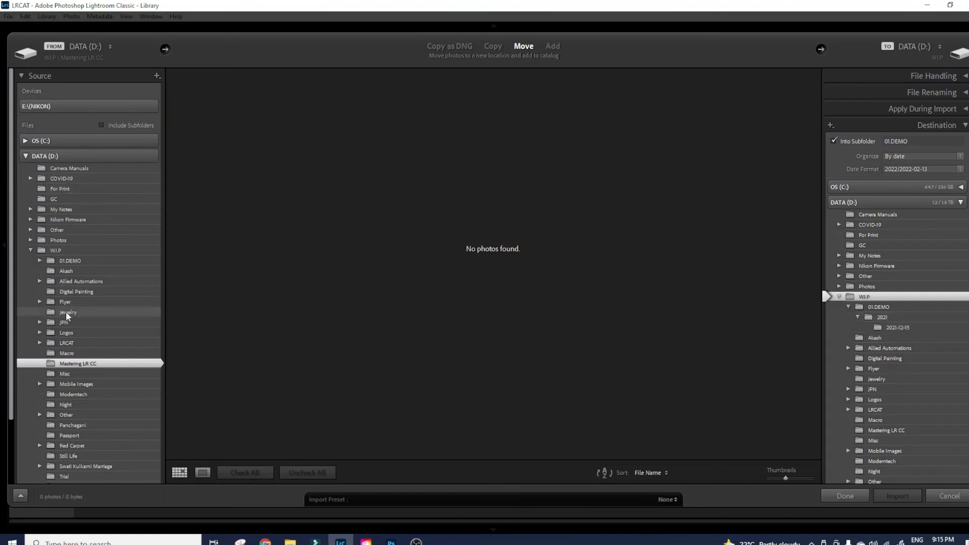
click(40, 261)
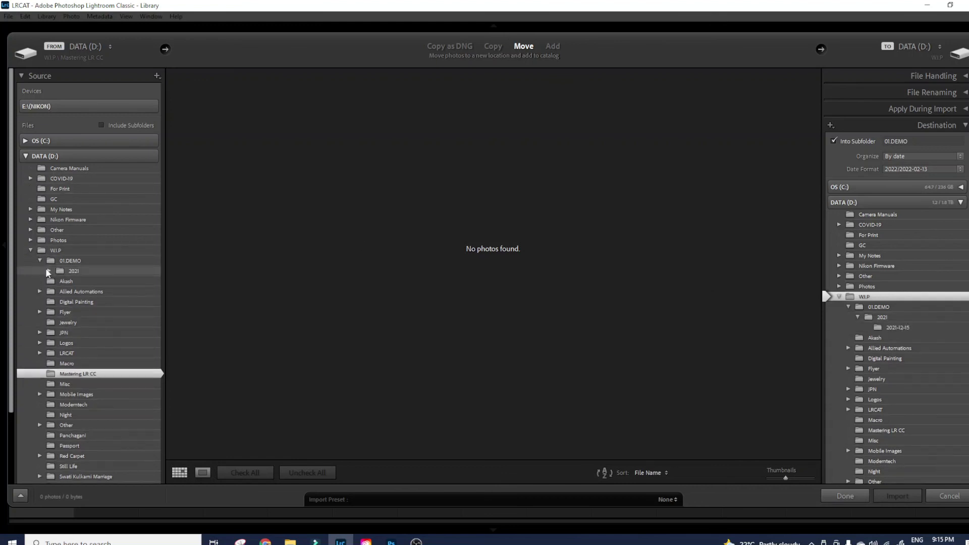
click(48, 271)
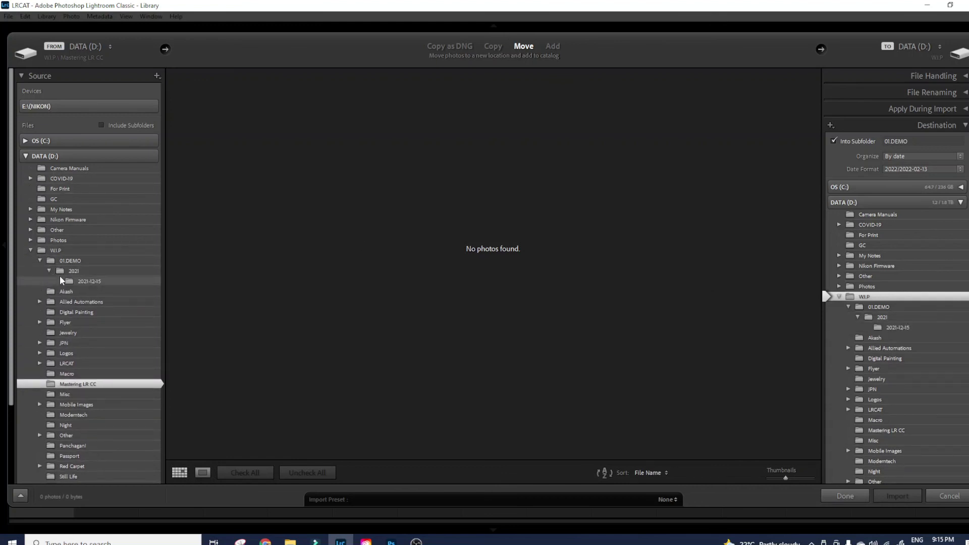
click(89, 281)
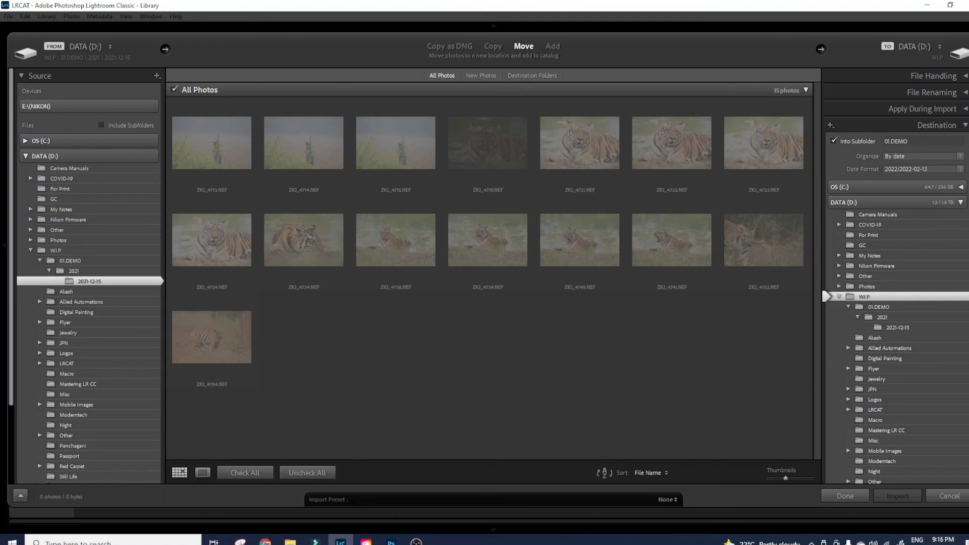
click(939, 76)
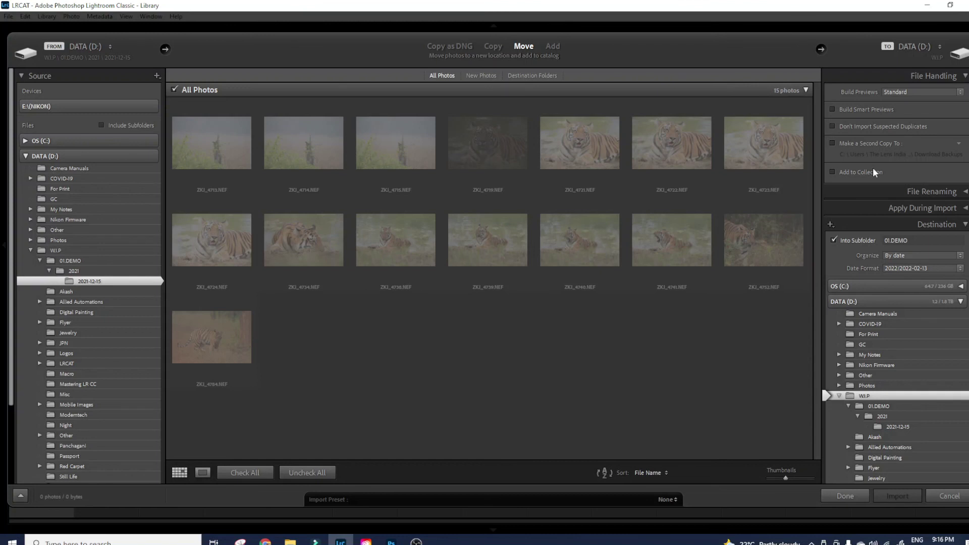
click(947, 497)
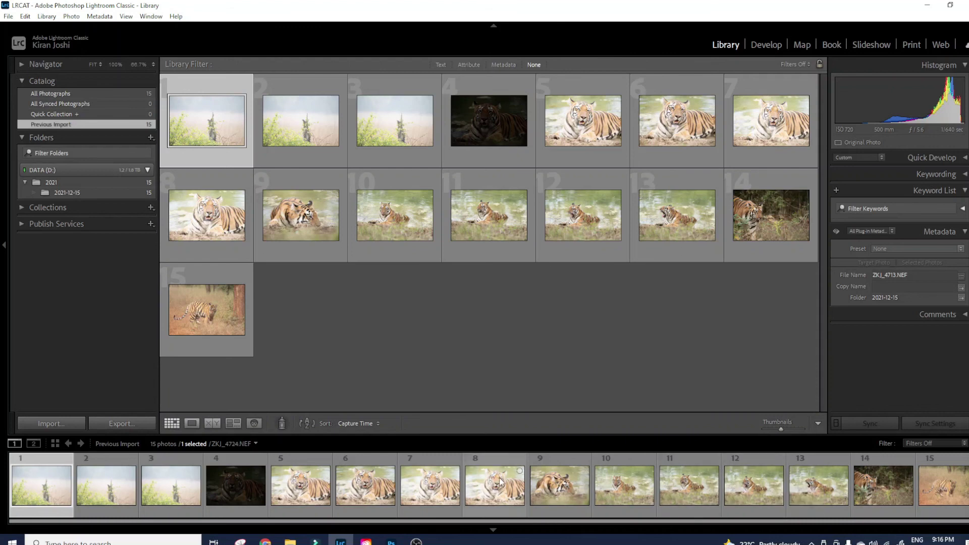
Select the seventh photo, ZKJ_4723.NEF, and browse back and forth through the photos after it in Grid view
click(430, 496)
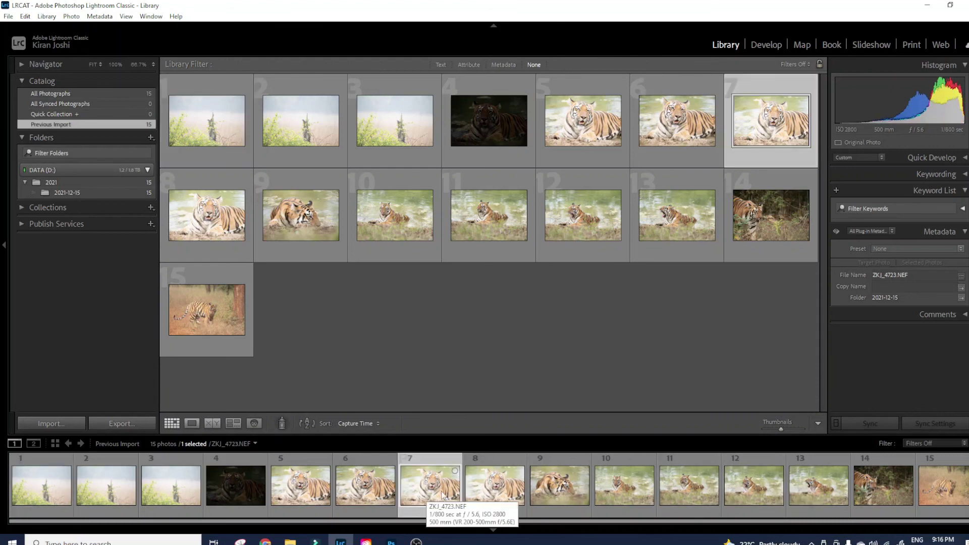
key(Right)
key(Left)
key(Right)
key(Left)
key(Right)
key(Right)
key(Right)
key(Right)
key(Right)
key(Right)
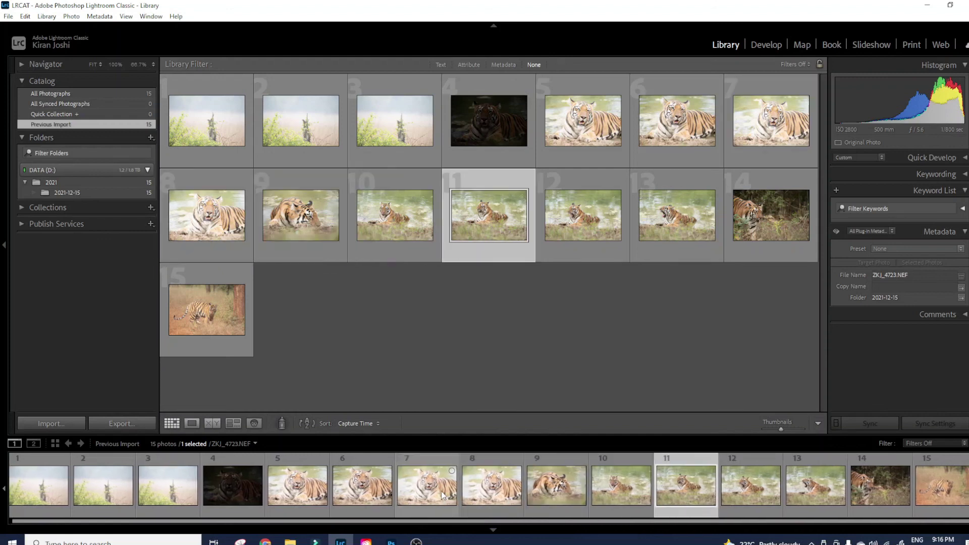
Switch to Loupe view, select the fifth photo, ZKJ_4721.NEF, and browse forward to the tenth photo
key(e)
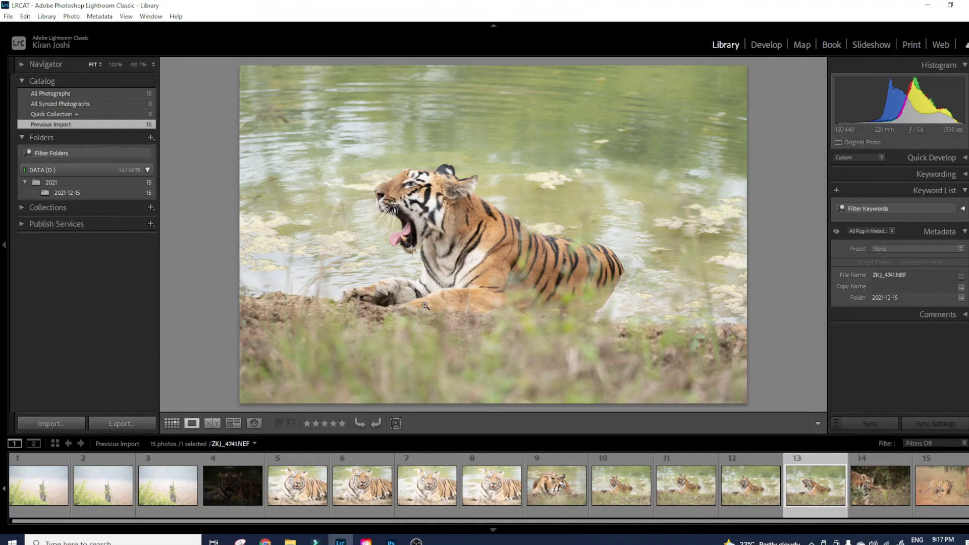
click(308, 494)
mouse_move(320, 506)
mouse_down()
mouse_move(327, 535)
mouse_move(329, 490)
mouse_up()
click(616, 230)
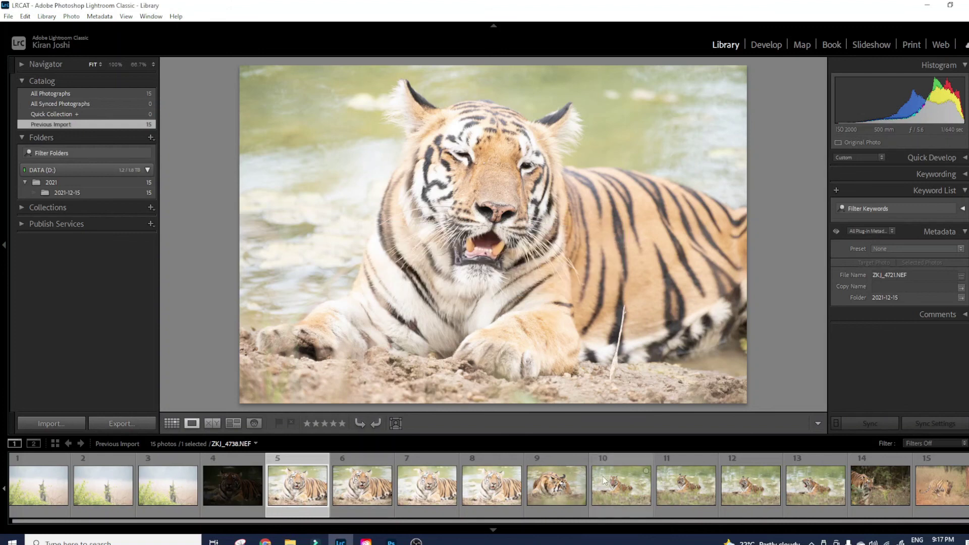
key(Right)
key(Right)
key(Right)
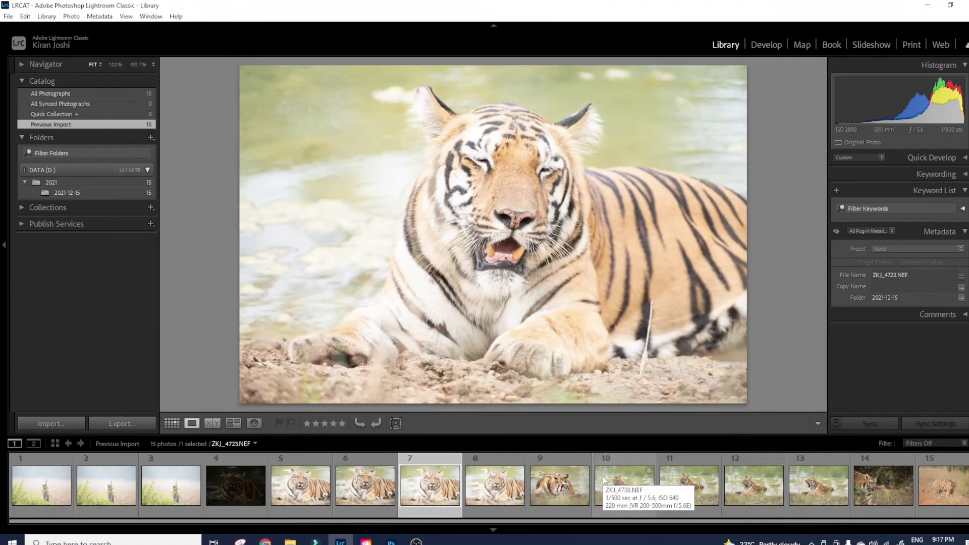
key(Right)
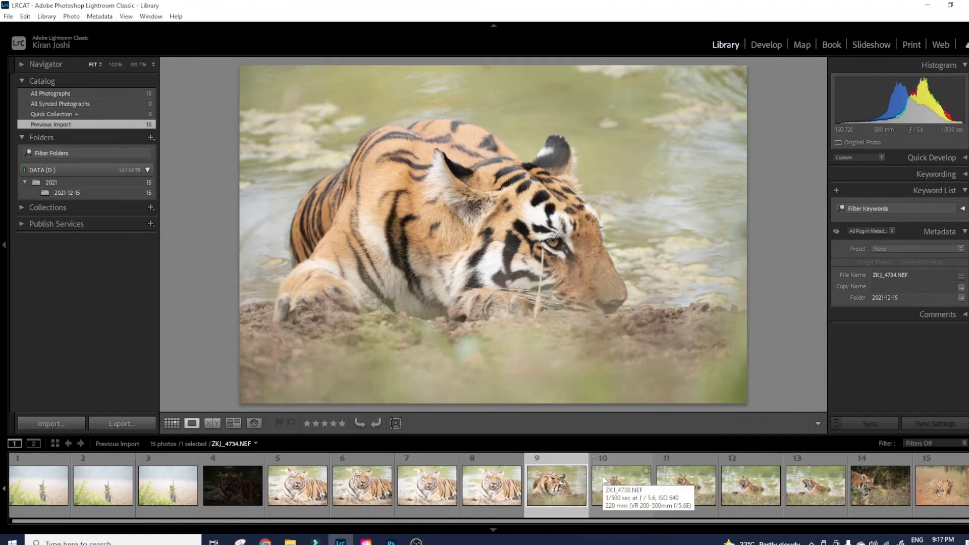
key(Right)
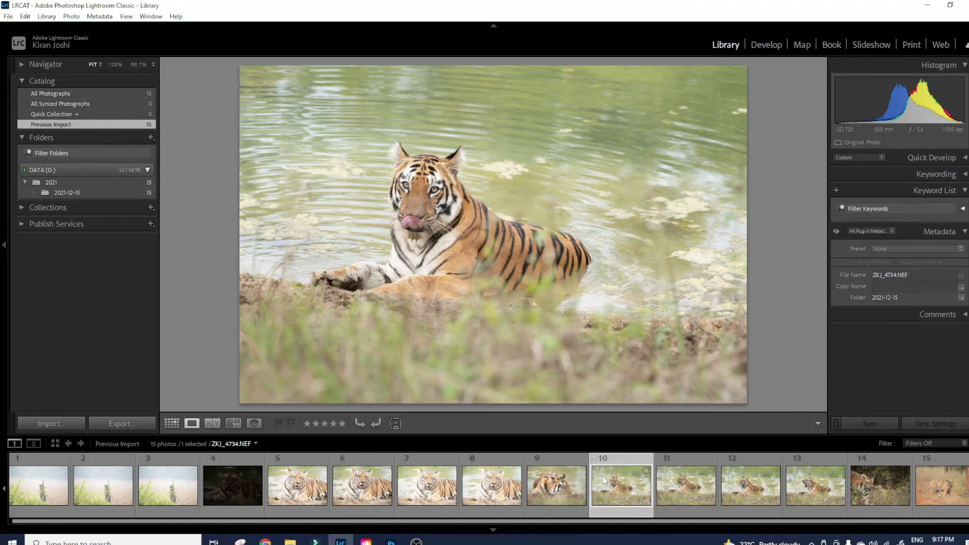